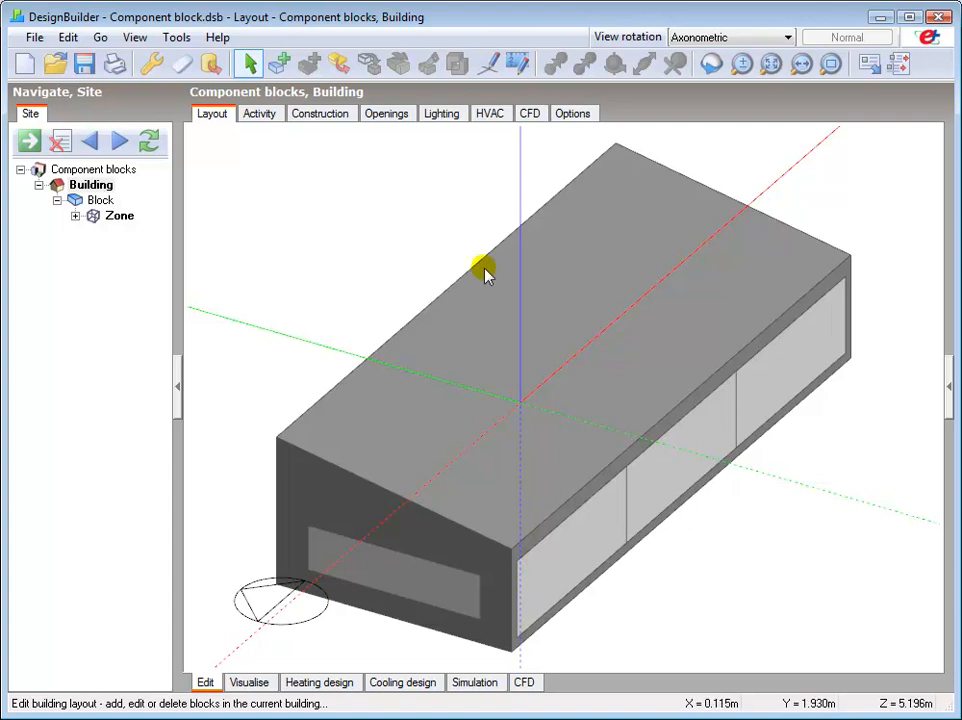
Start a new block with the block type Component block and the component block type Standard.
left_click(279, 66)
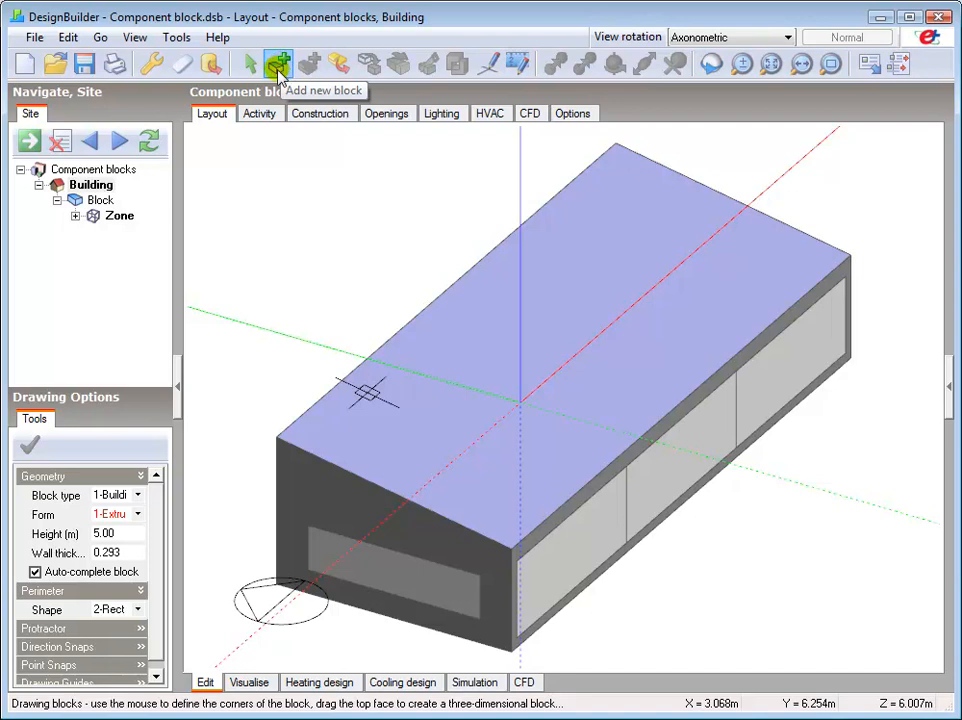
left_click(139, 495)
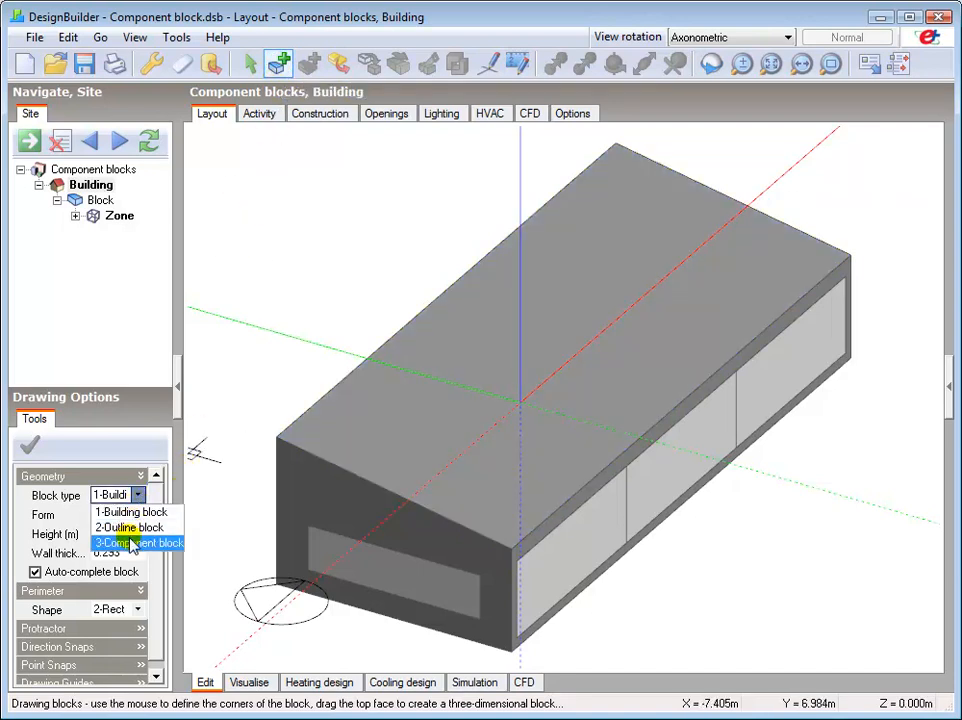
left_click(132, 543)
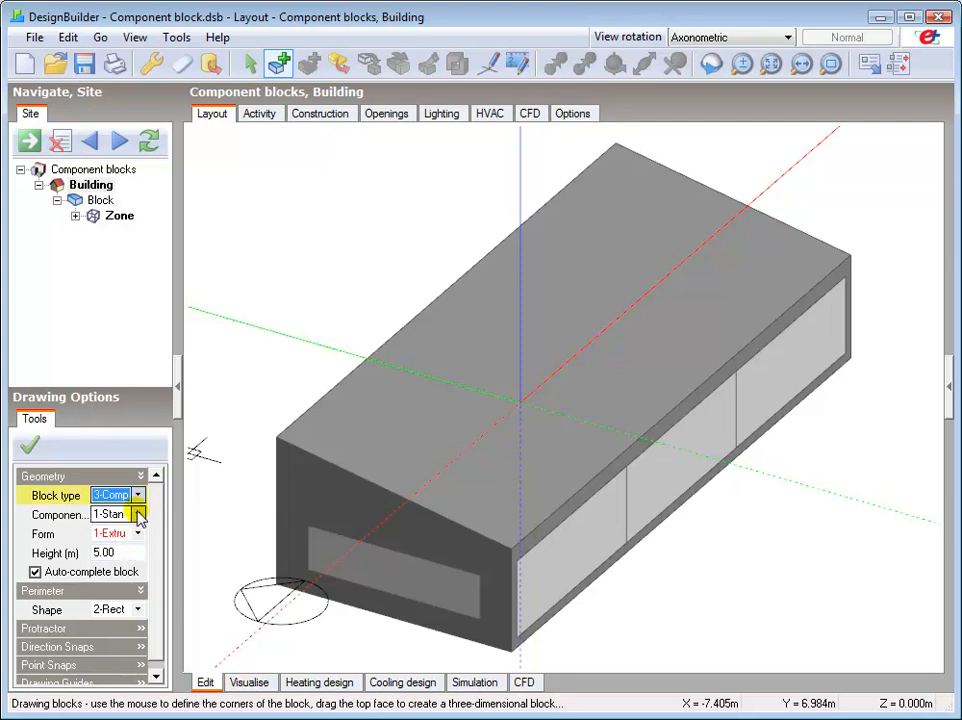
left_click(139, 514)
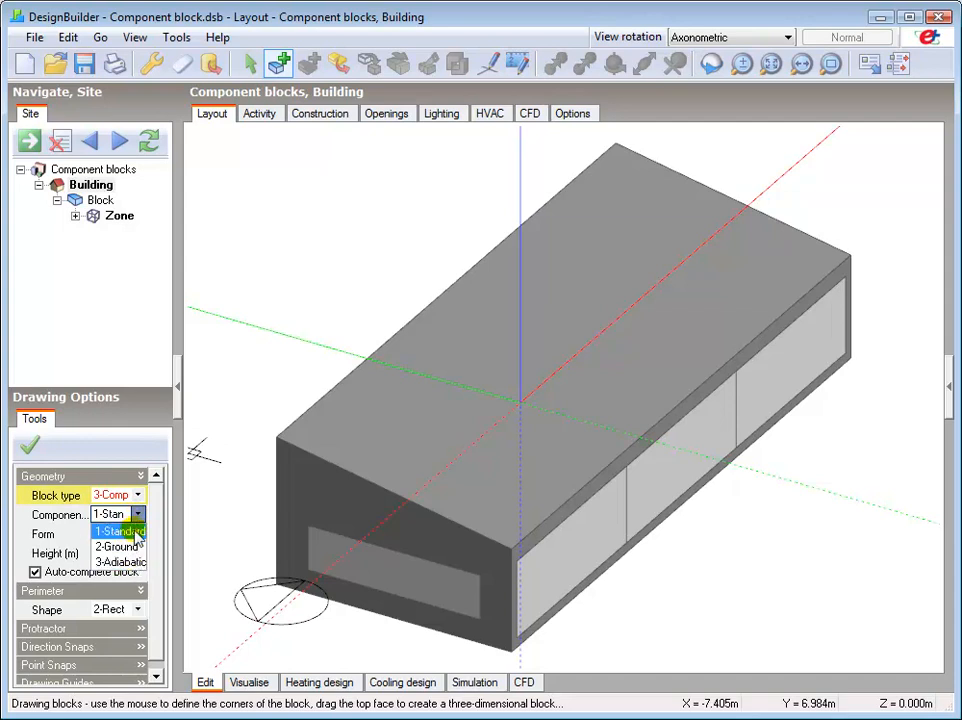
left_click(142, 519)
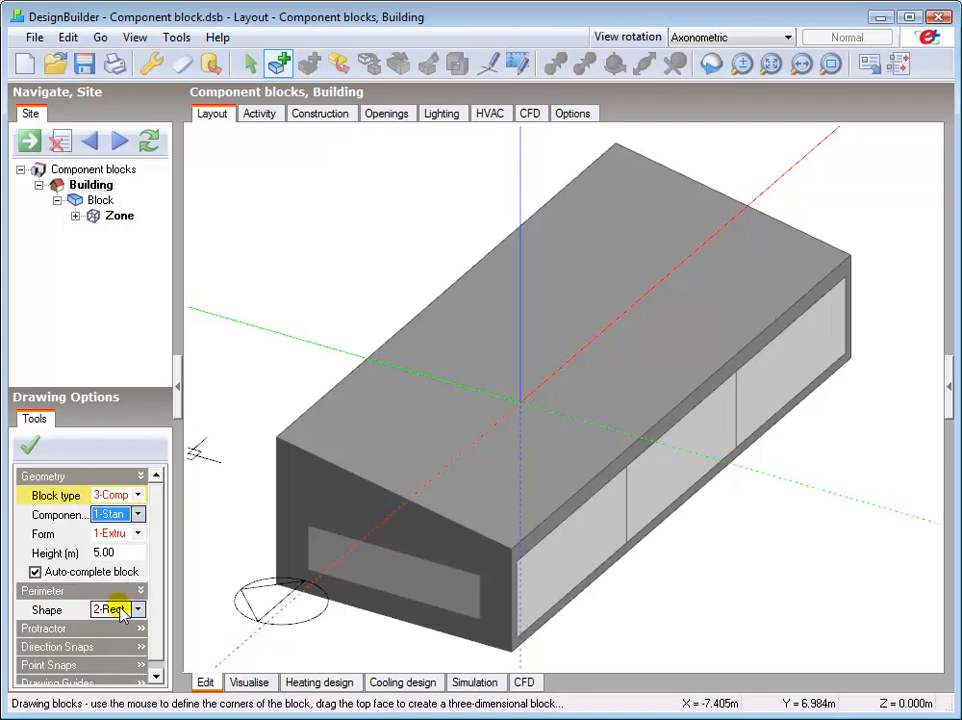
Enable increment snap in the point snaps and set the snap increment to 0.1 m.
scroll(121, 605, "down", 1)
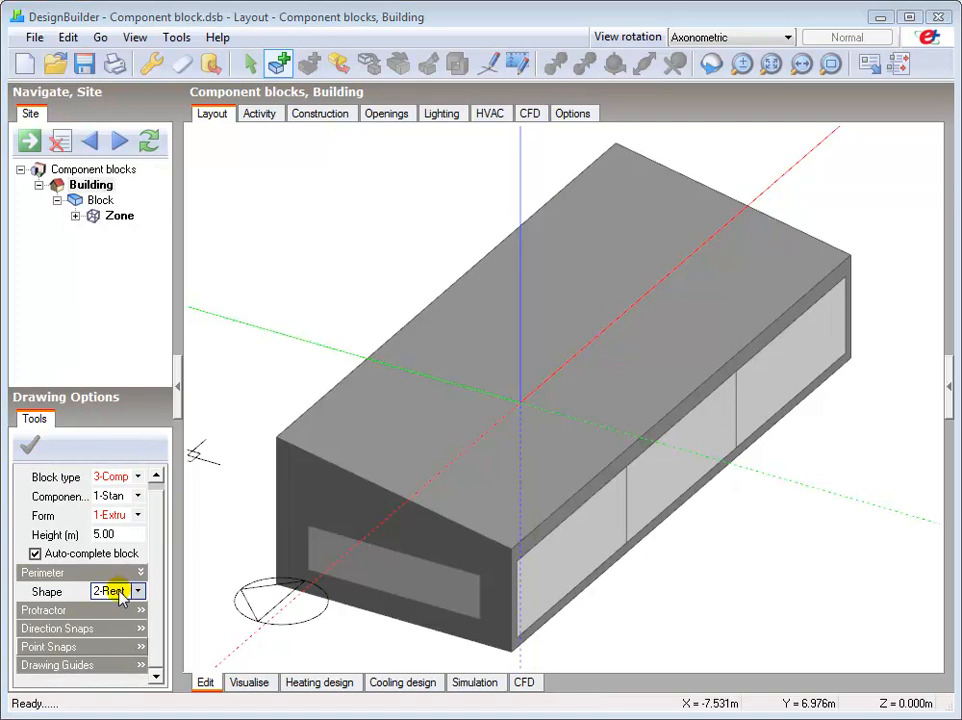
left_click(76, 647)
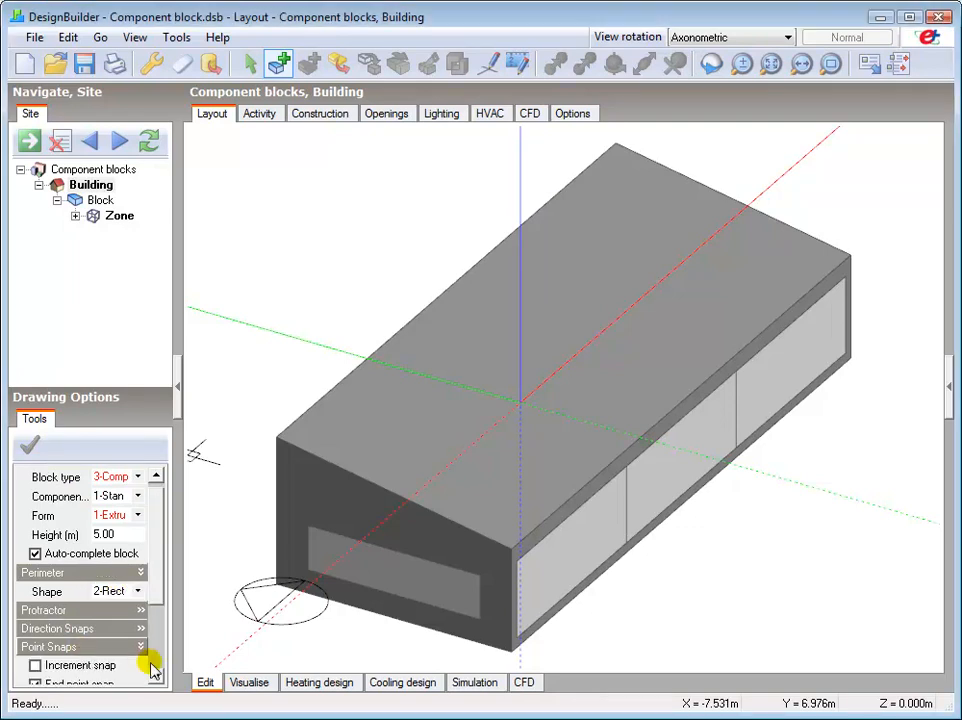
left_click(36, 665)
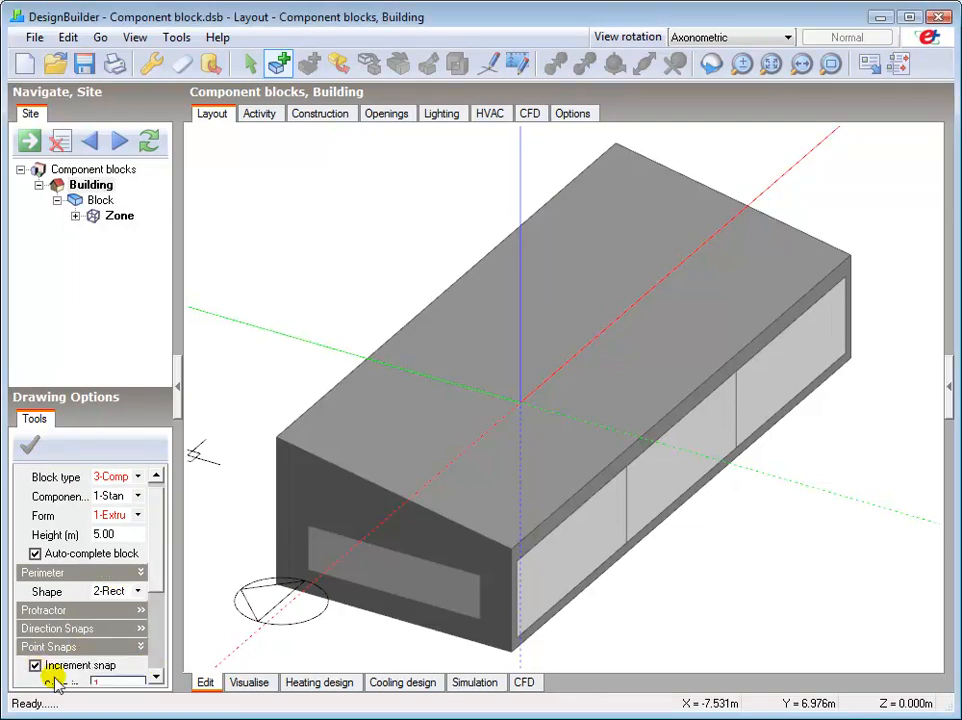
scroll(155, 677, "down", 4)
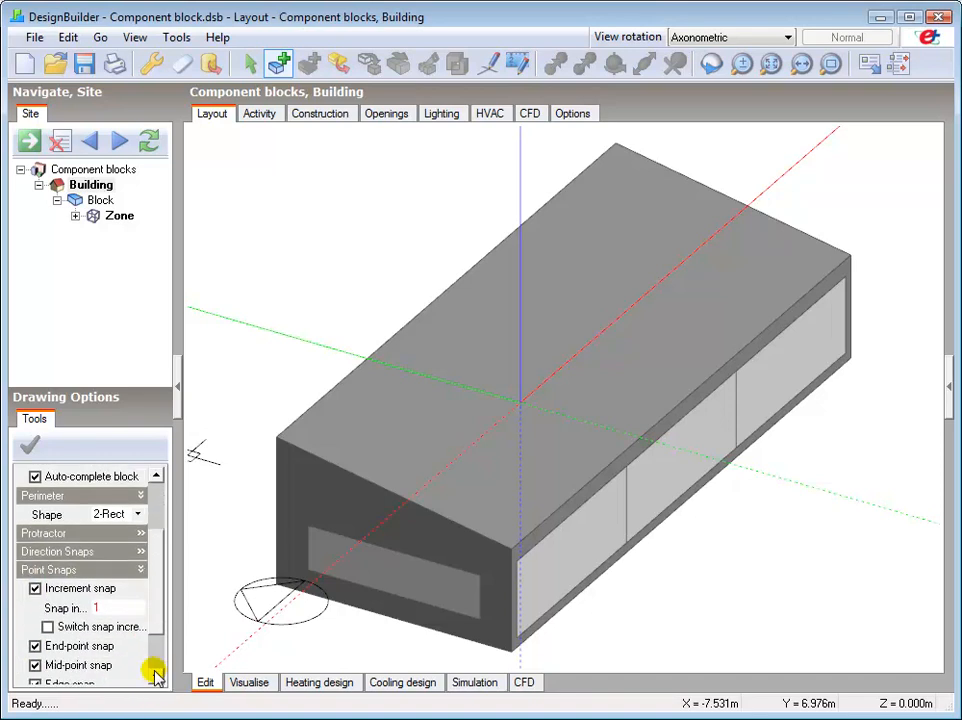
left_click(94, 607)
type("0.1")
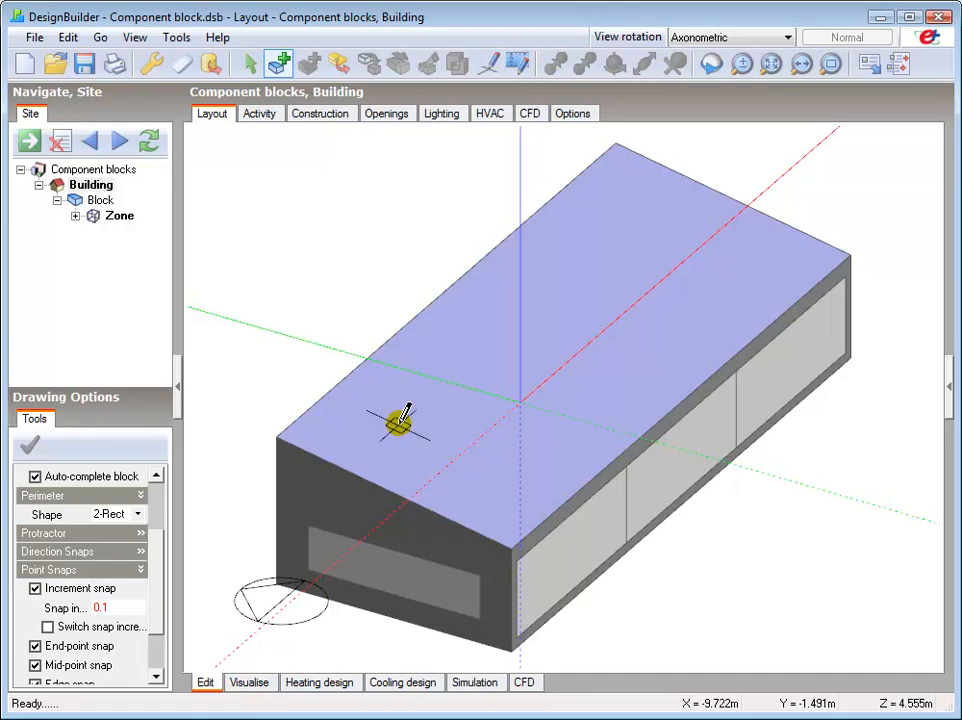
Draw a flat rectangular component block about 20 m by 1.4 m, extending the roof plane outward from its lower eaves edge above the windows.
left_click(513, 545)
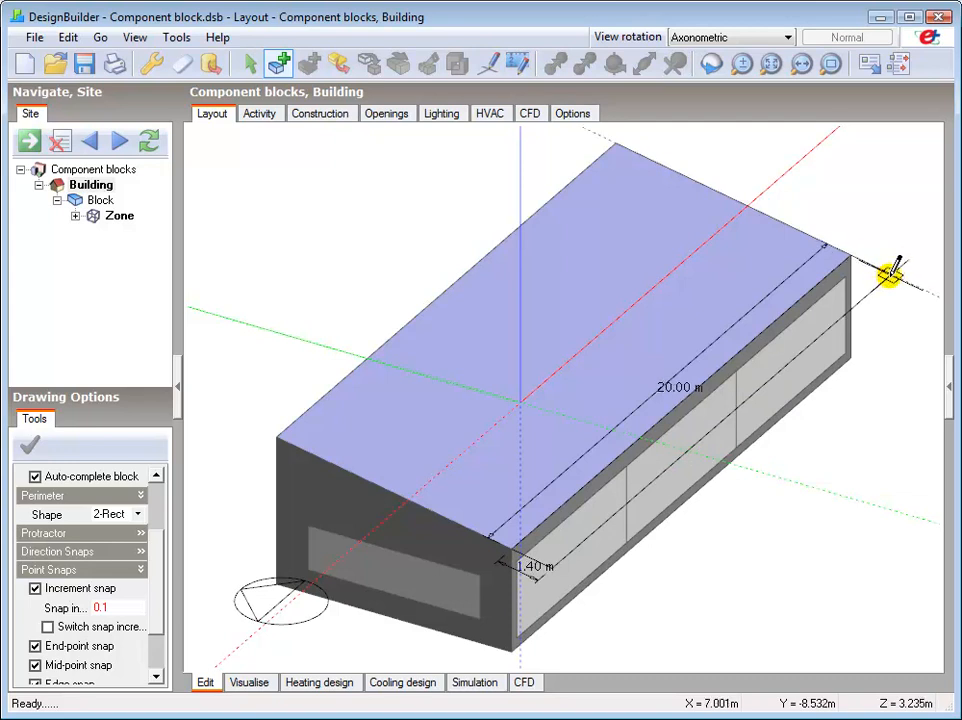
left_click(892, 275)
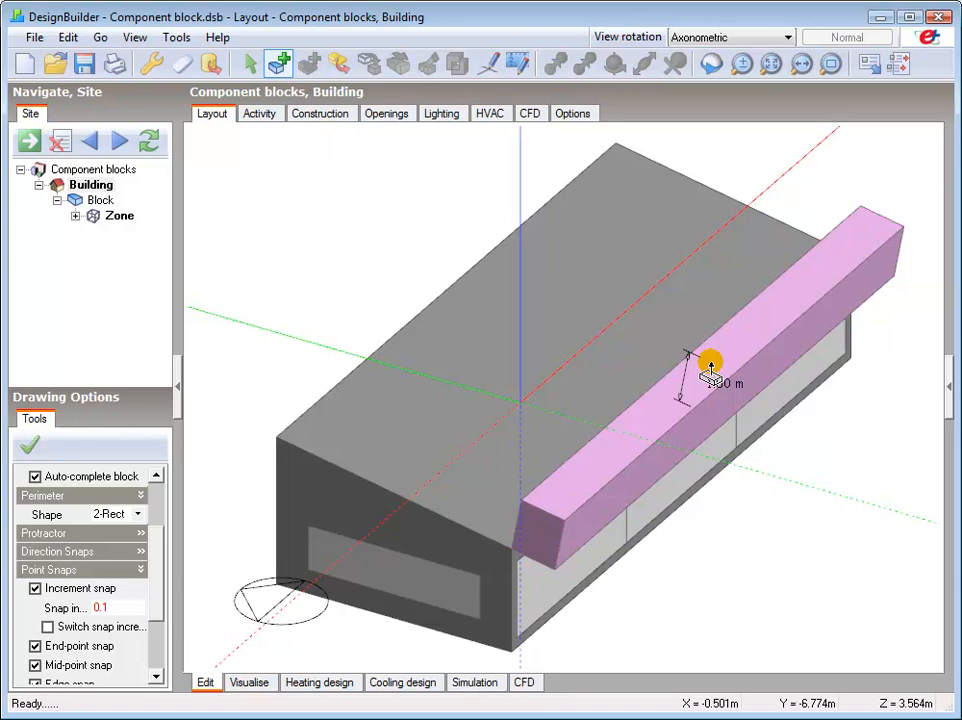
left_click(710, 368)
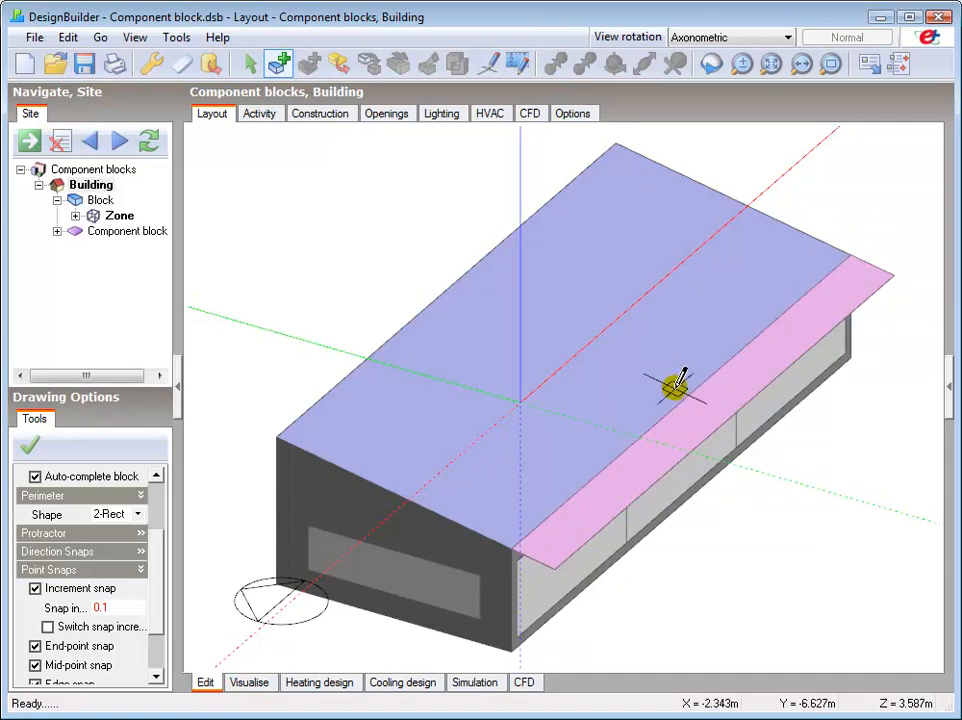
right_click(678, 386)
left_click(722, 396)
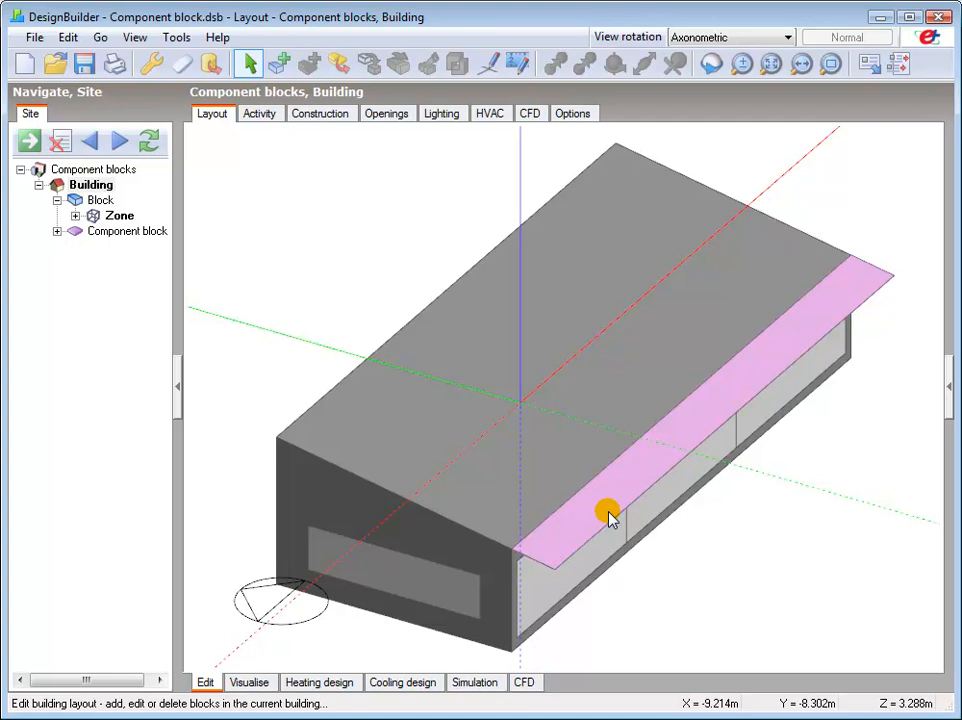
Examine the building's Component Block construction settings for shading, material and transmittance, and return to the layout.
left_click_drag(173, 246, 201, 250)
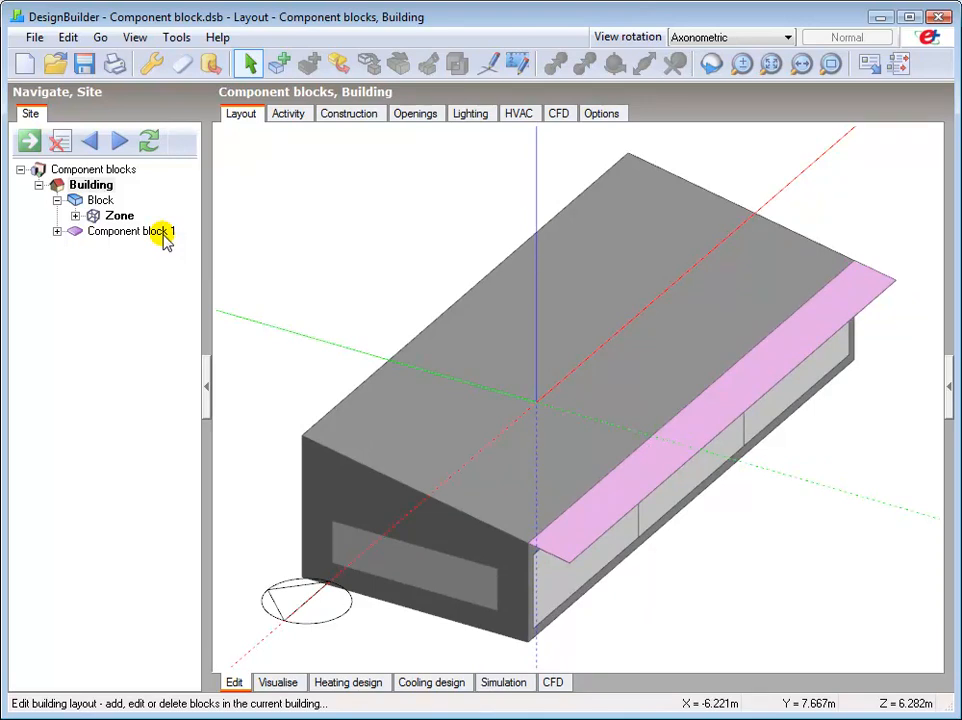
left_click(343, 119)
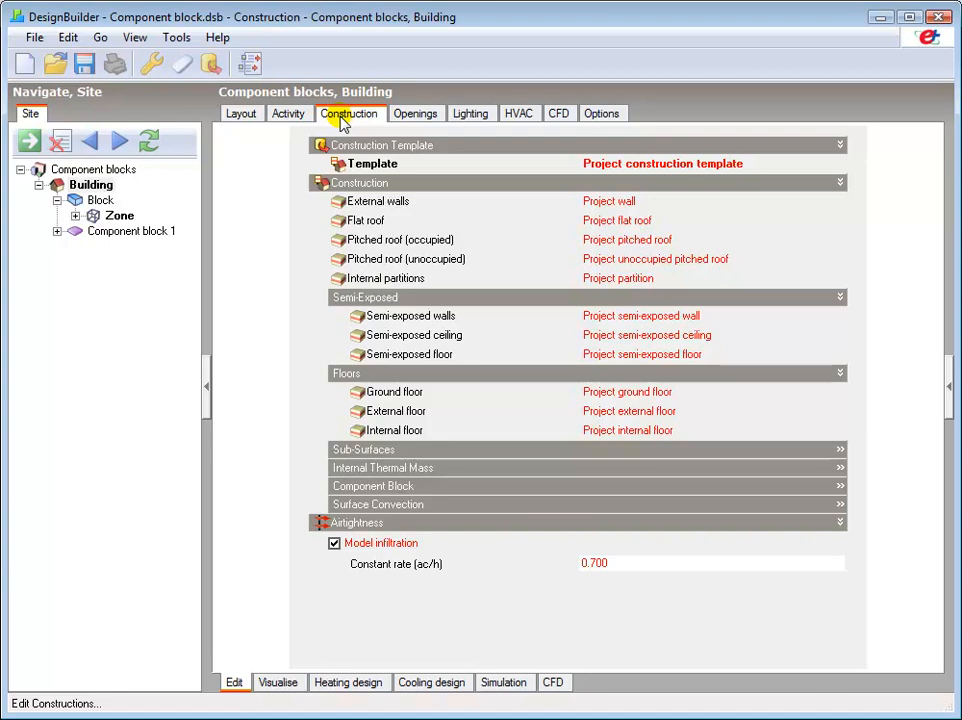
left_click(360, 488)
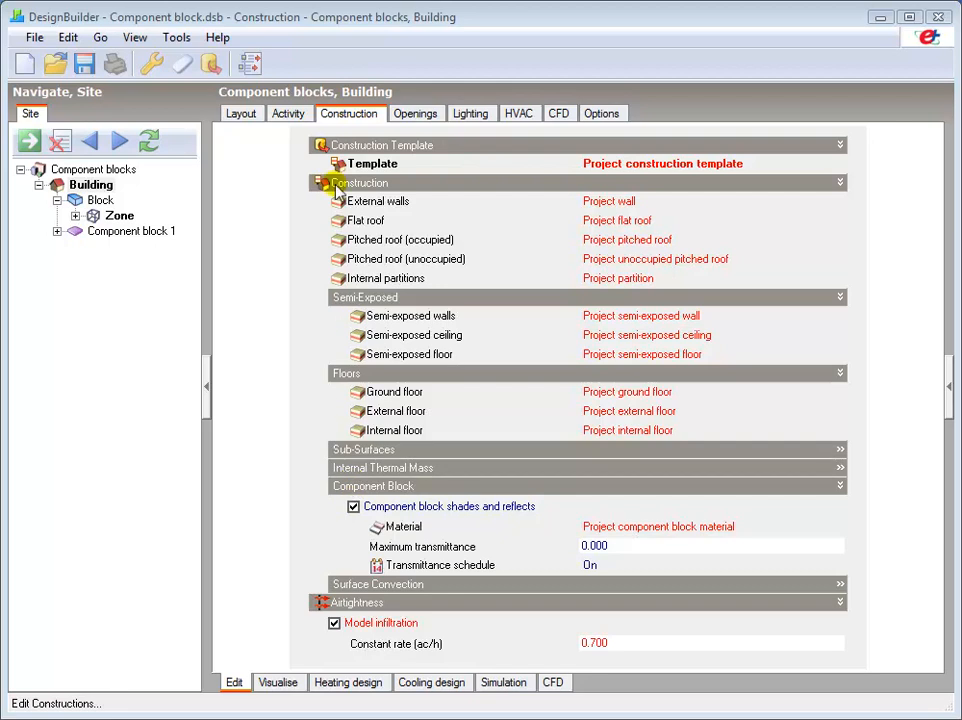
left_click(240, 115)
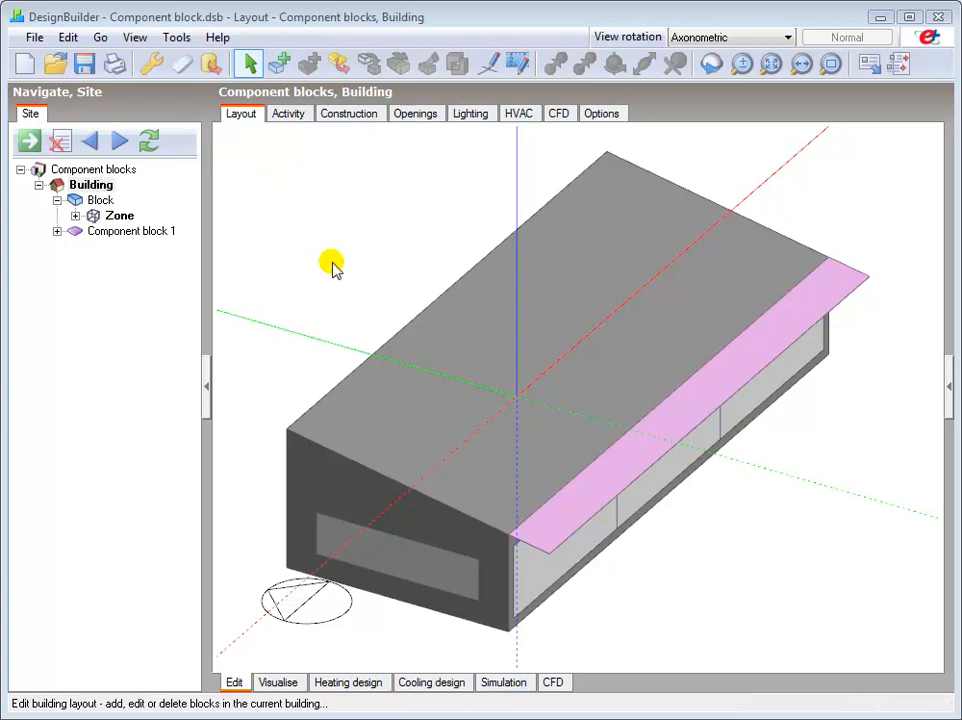
Draw a 15 m high rectangular Standard component block on the ground in front of the building's gable end.
scroll(348, 258, "down", 1)
scroll(348, 262, "down", 1)
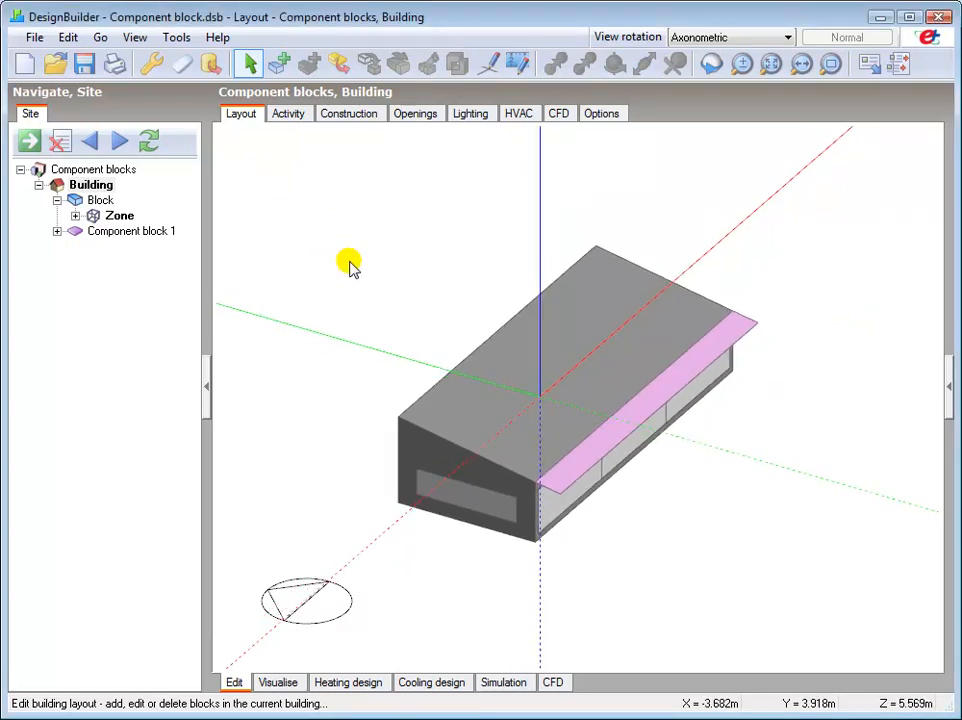
left_click(278, 64)
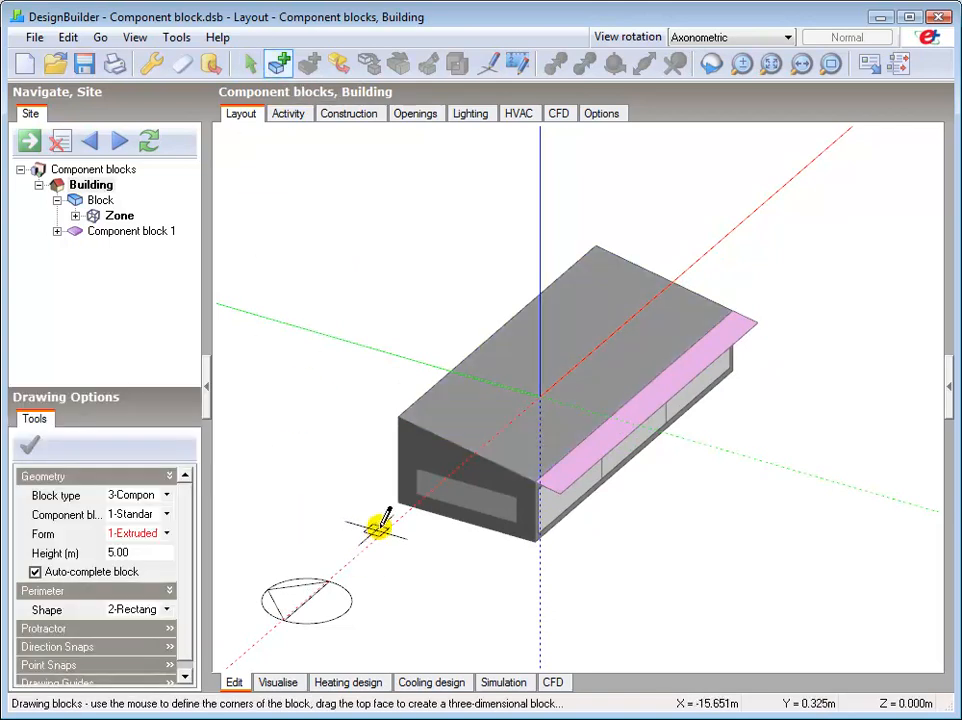
left_click(112, 552)
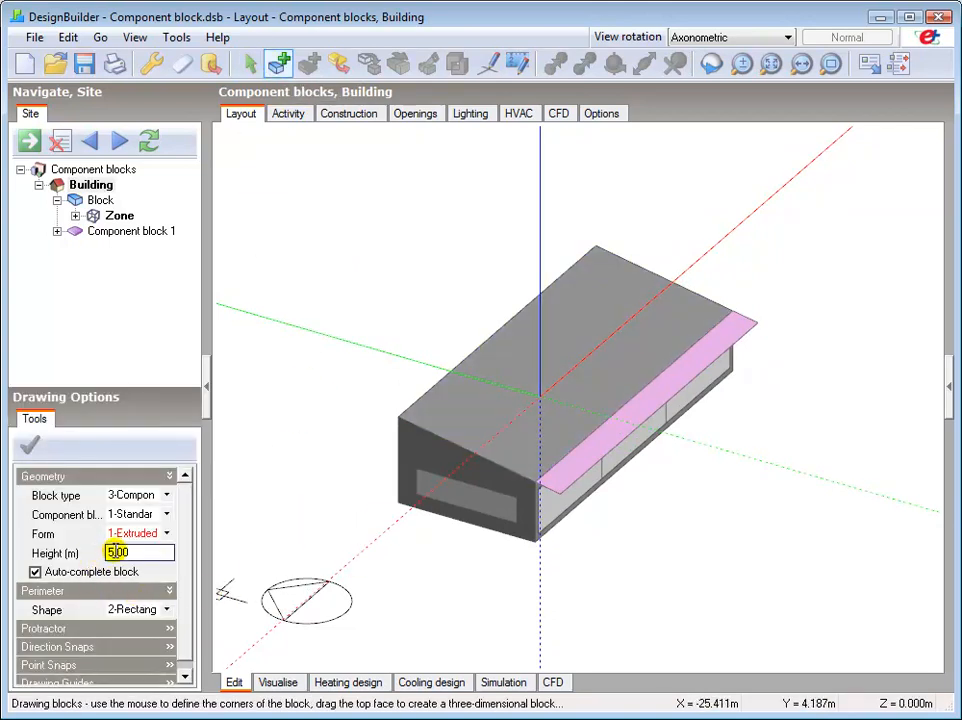
type("1")
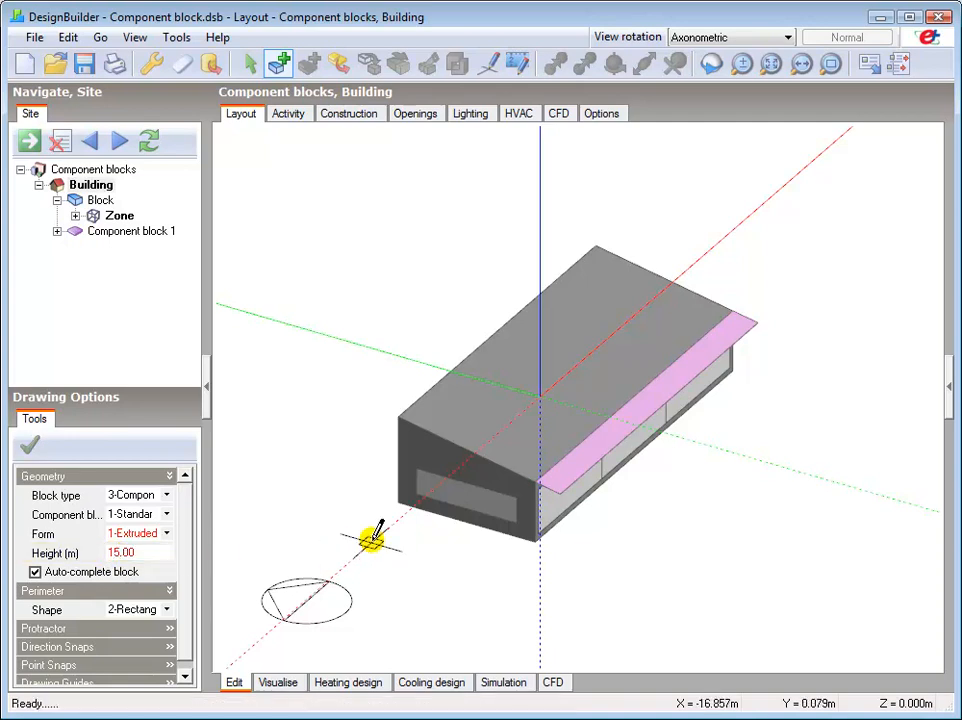
left_click(372, 520)
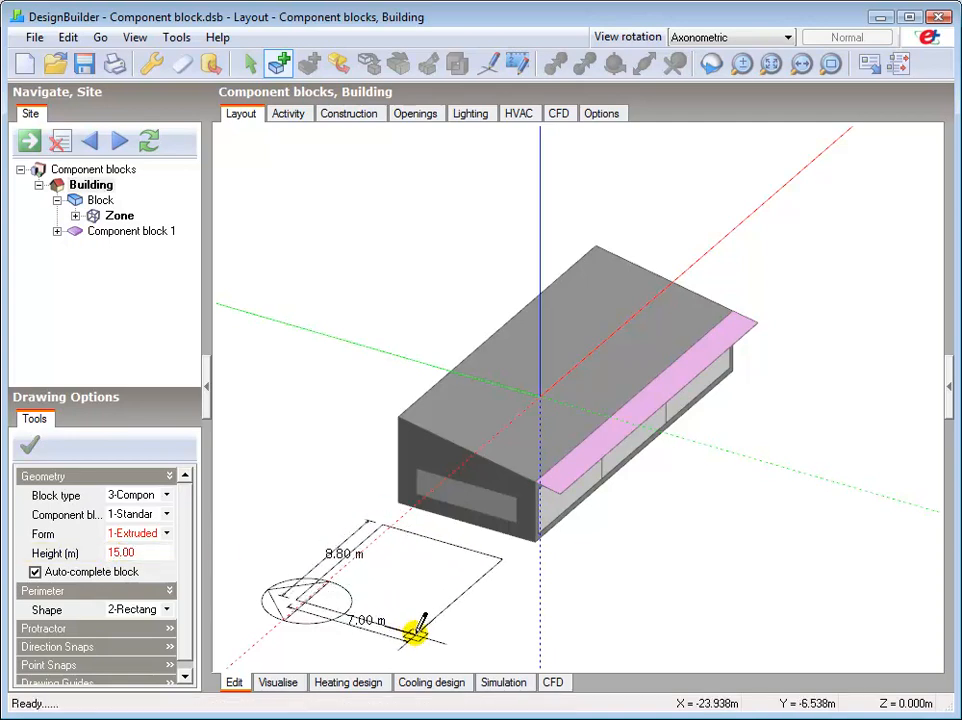
left_click(408, 656)
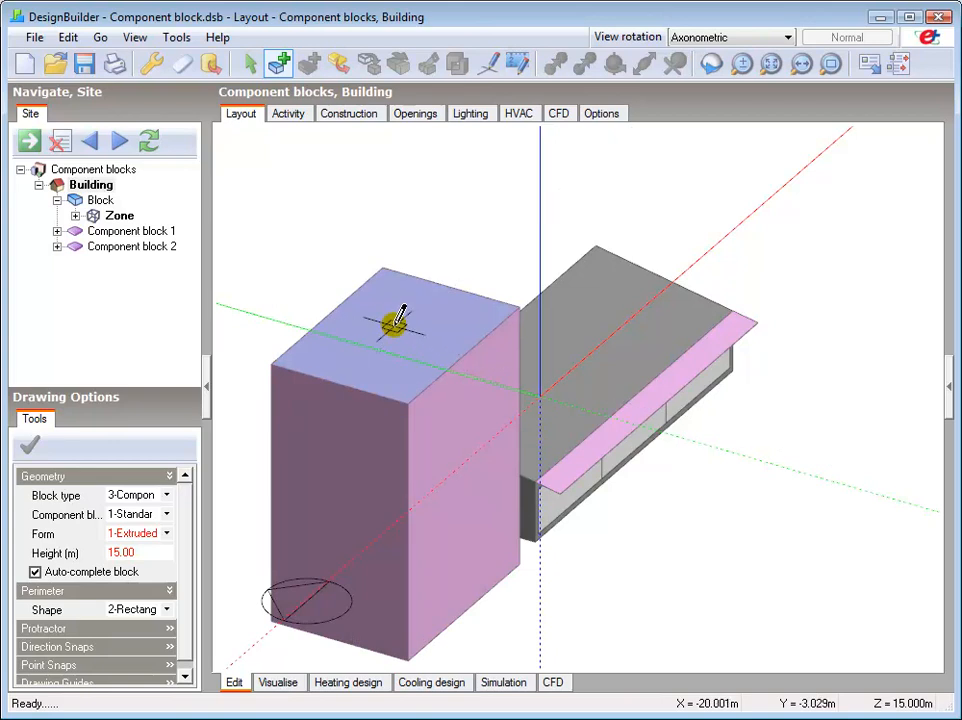
Visualise the model from near ground level to examine the shadow the tall block casts on the building, and return to editing.
left_click(288, 682)
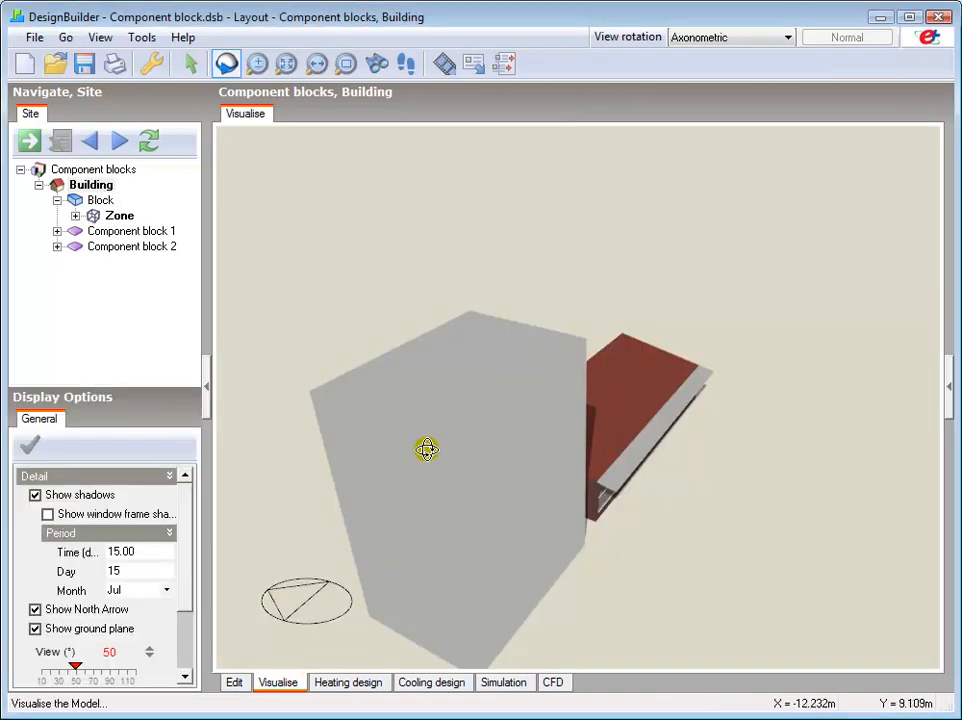
left_click_drag(794, 518, 710, 447)
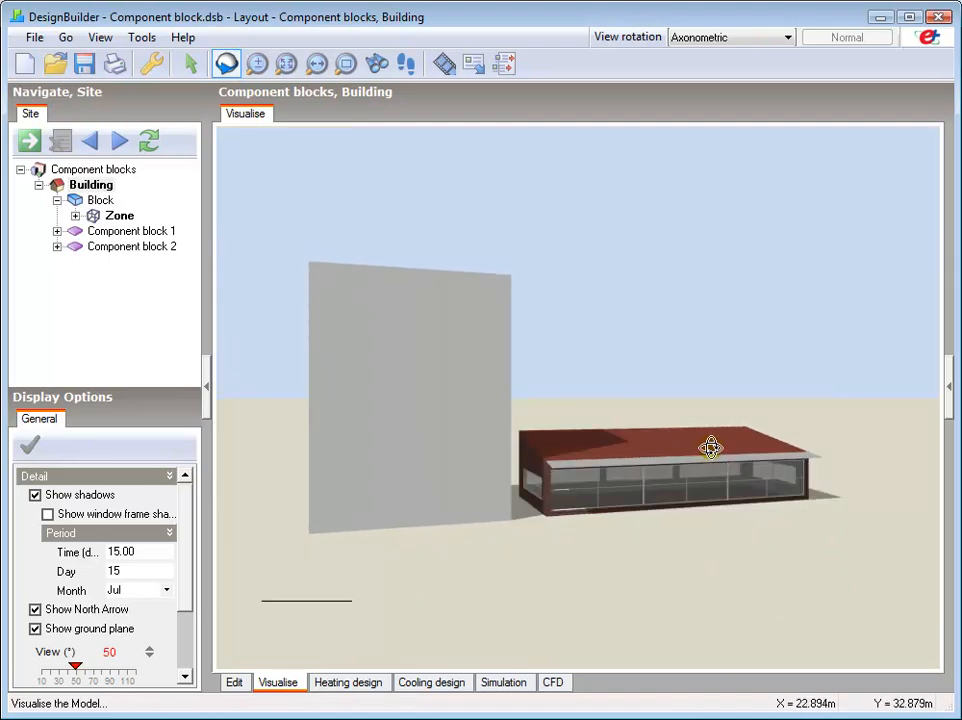
left_click(234, 683)
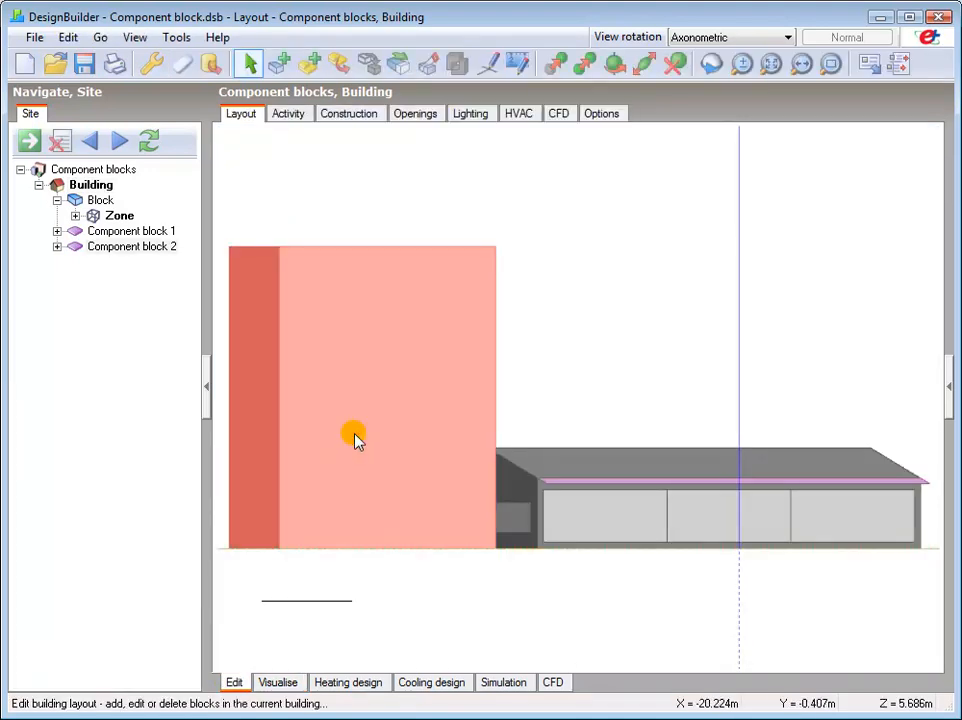
Delete the tall component block beside the building and restore the axonometric view.
left_click(356, 437)
key("Delete")
left_click(468, 425)
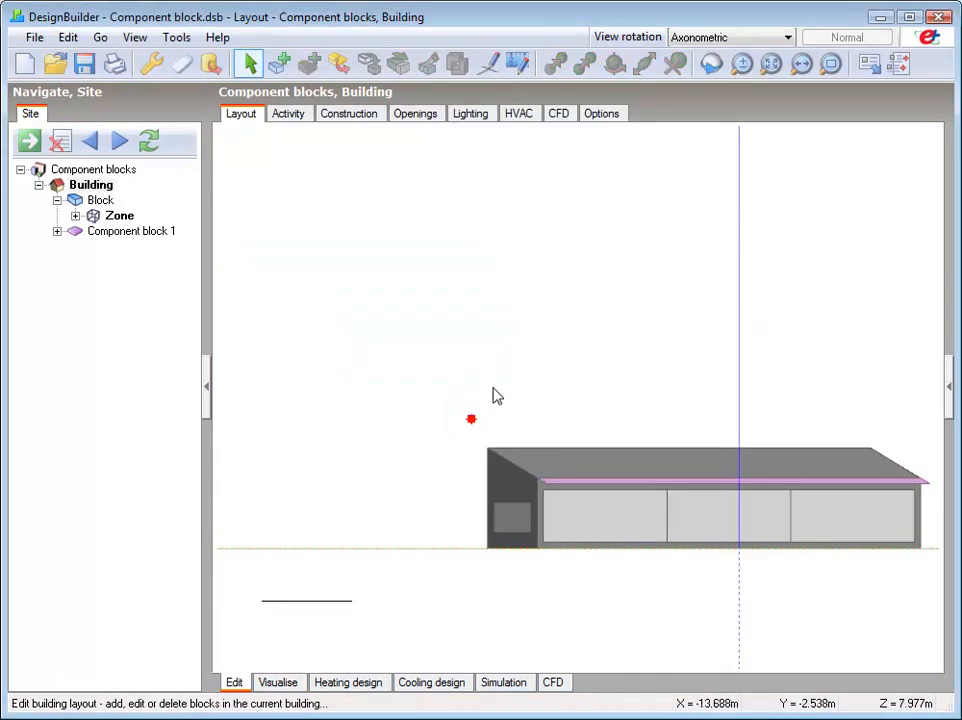
left_click(730, 39)
left_click(702, 116)
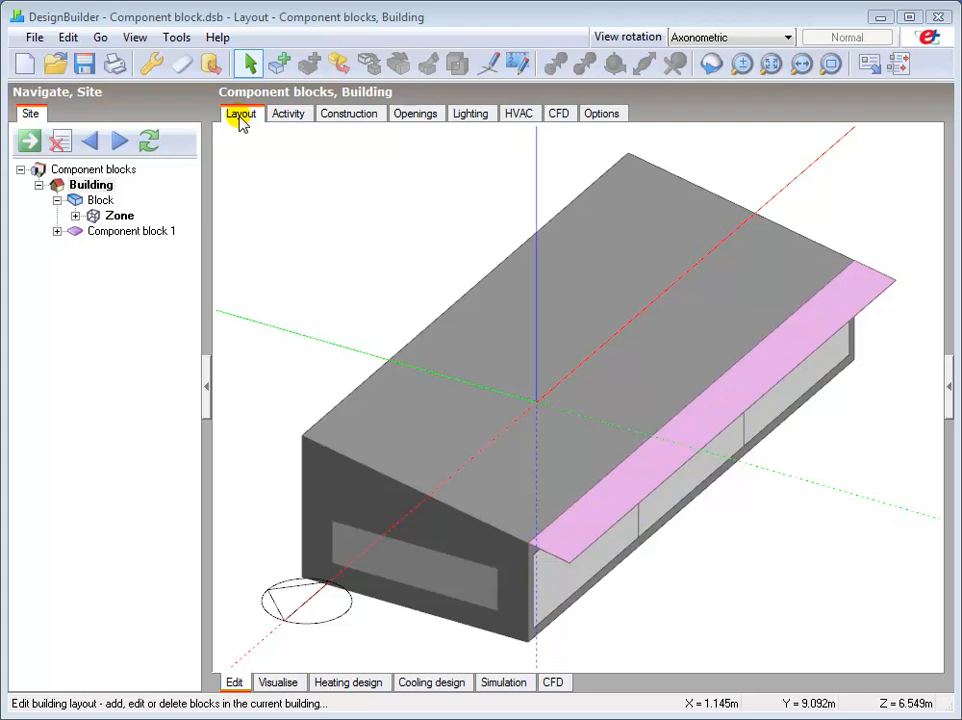
Start a new component block of type Ground with a Polygon perimeter and straight lines.
left_click(278, 65)
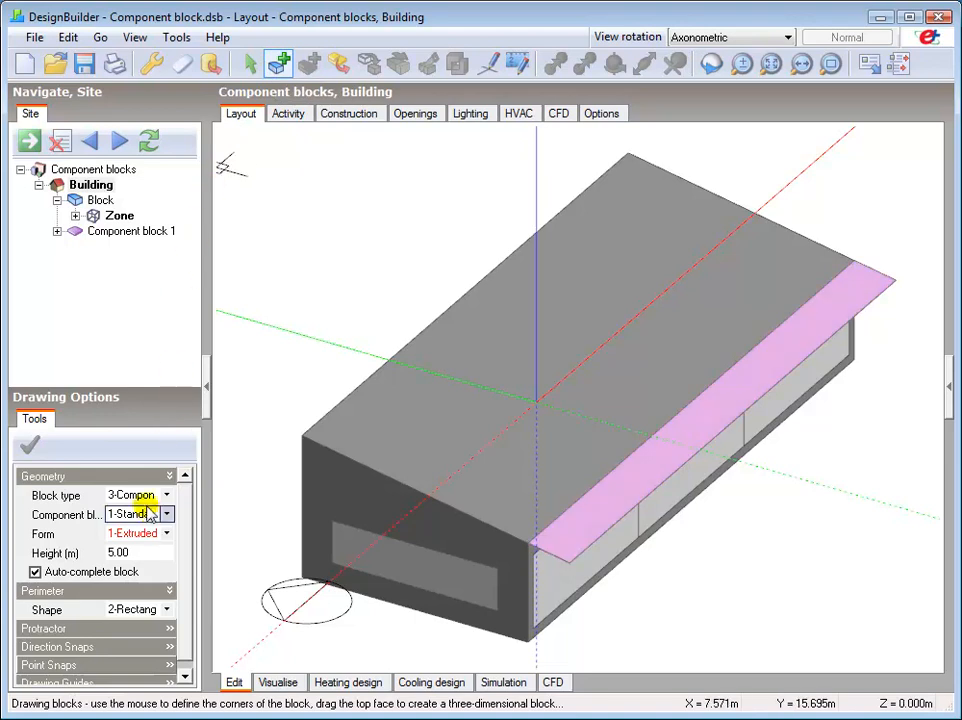
left_click(166, 516)
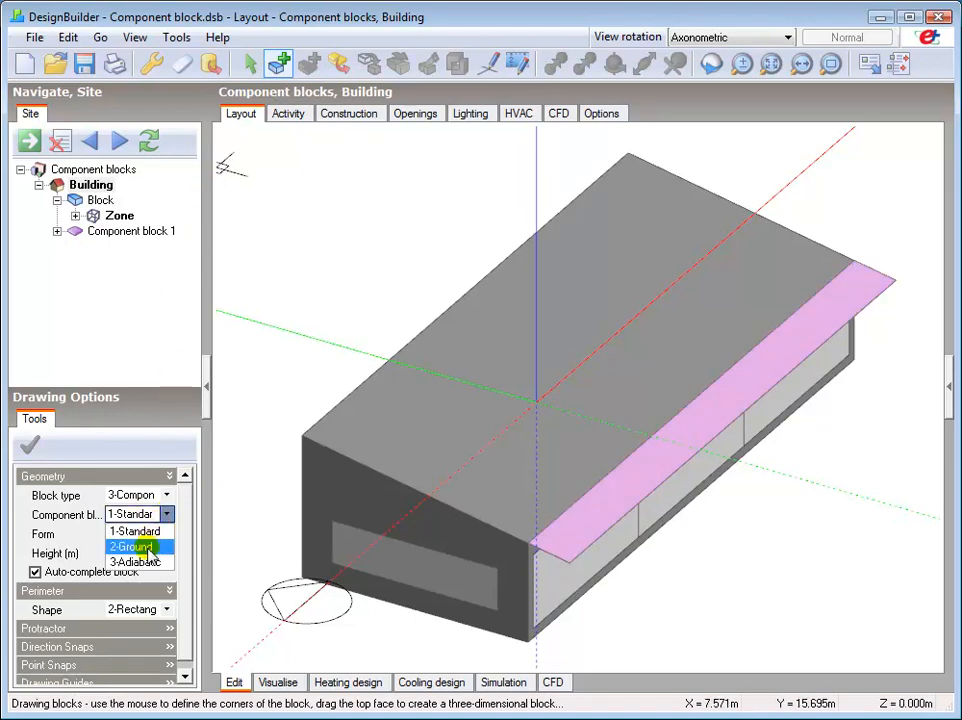
left_click(140, 547)
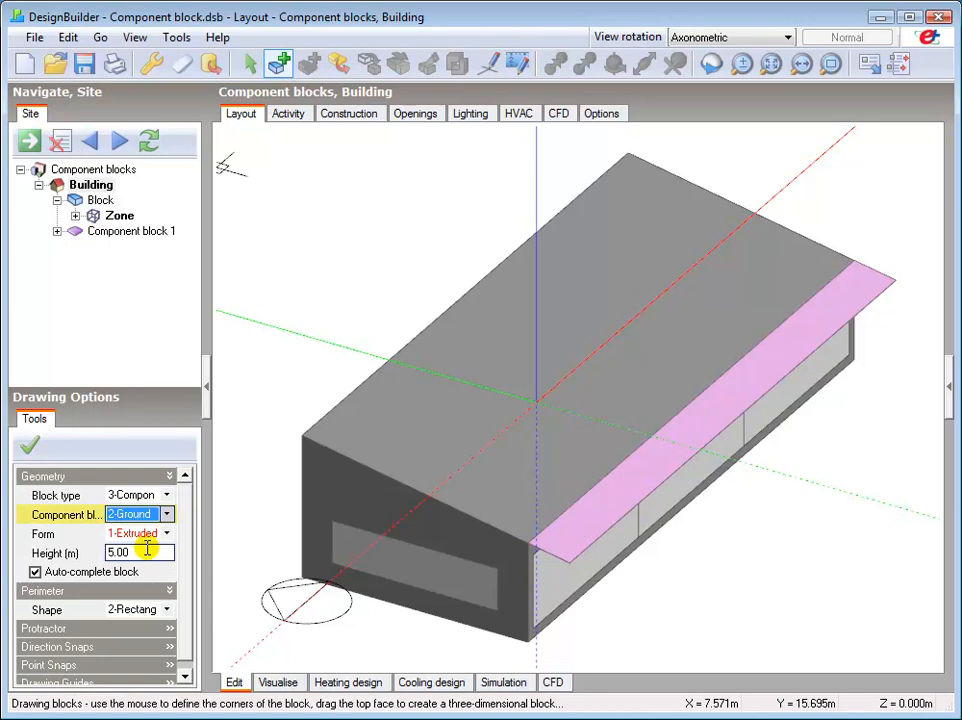
left_click(166, 611)
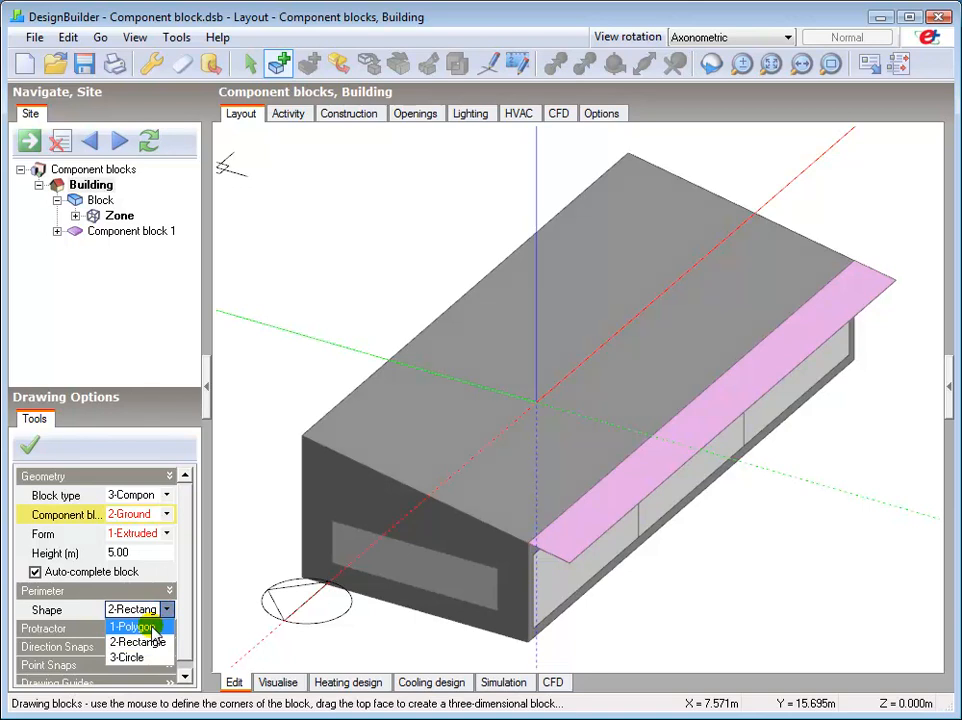
left_click(150, 627)
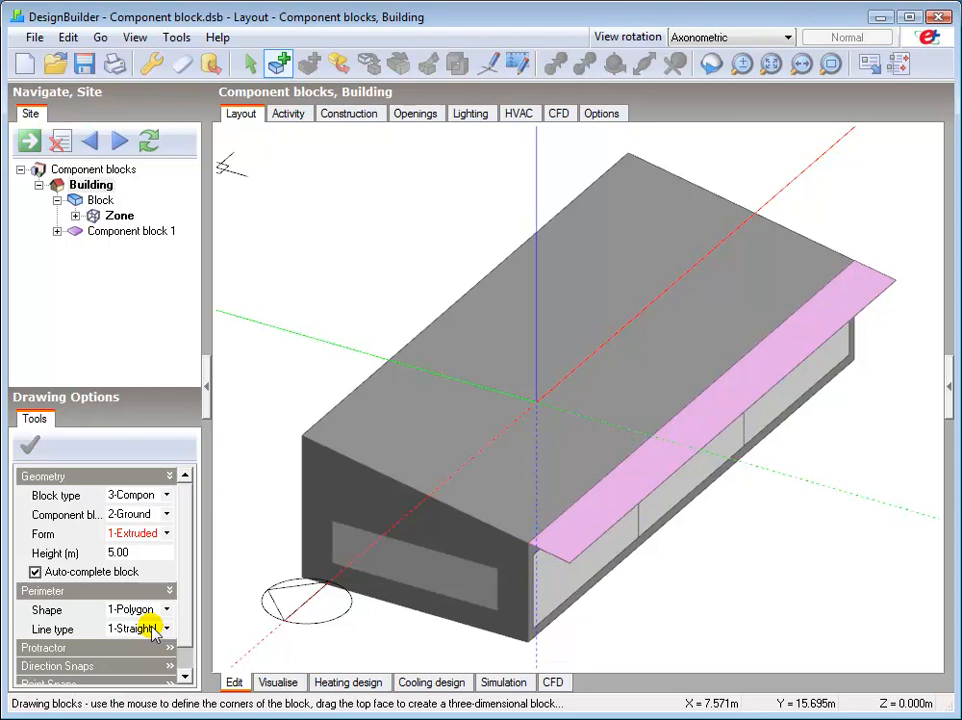
left_click(152, 627)
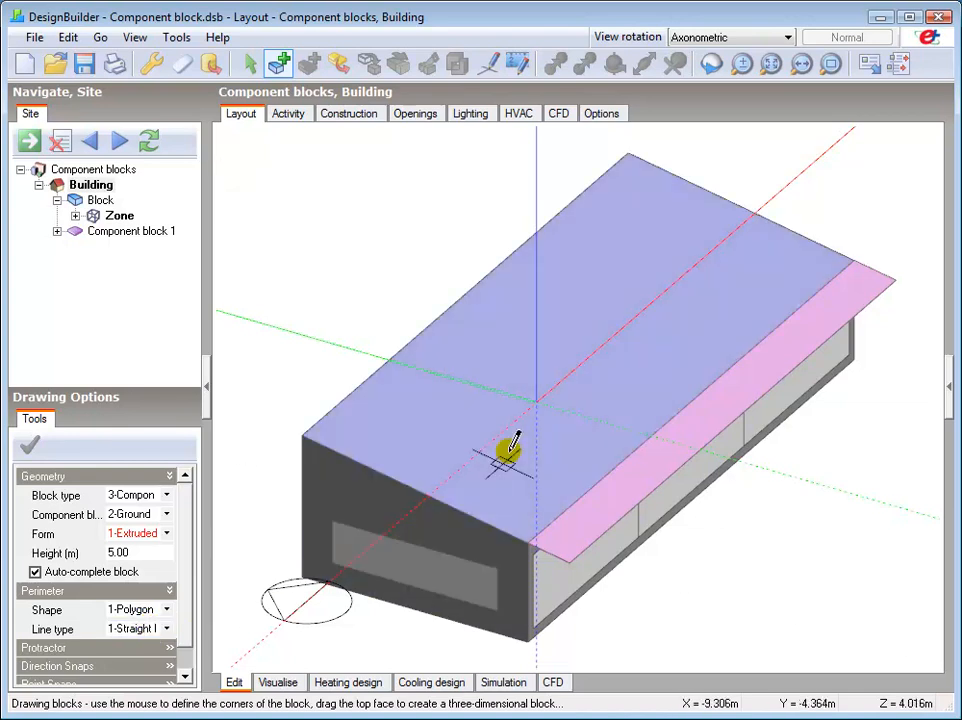
Draw a polygonal Ground component block on the gable wall's base, tapering from about 0.30 m high to zero over 8 m, extruded about 0.50 m outward.
left_click(827, 68)
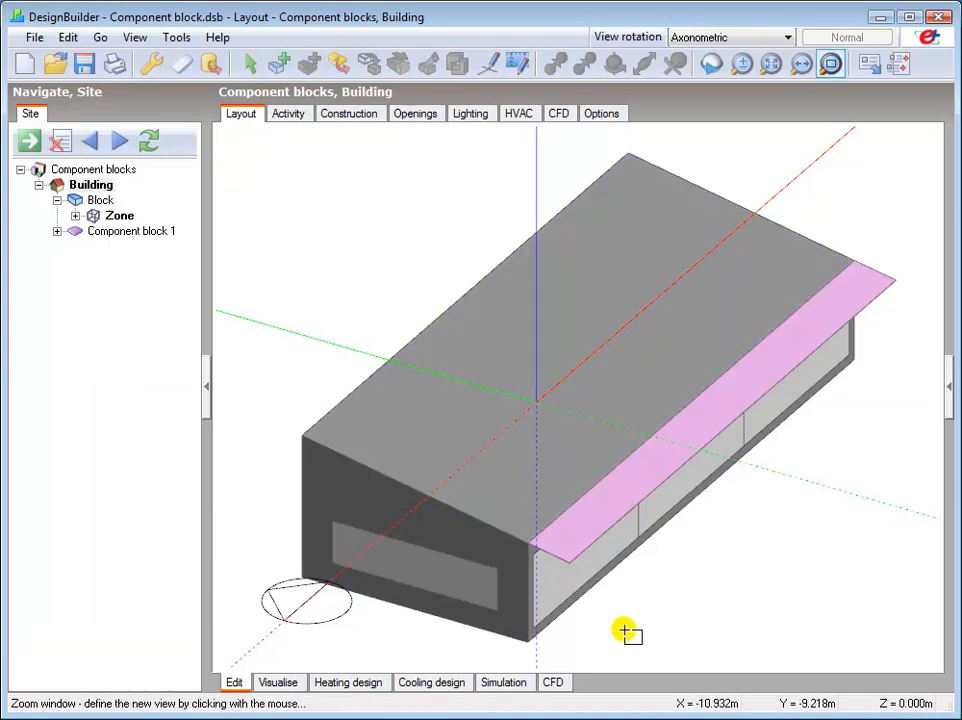
left_click(572, 660)
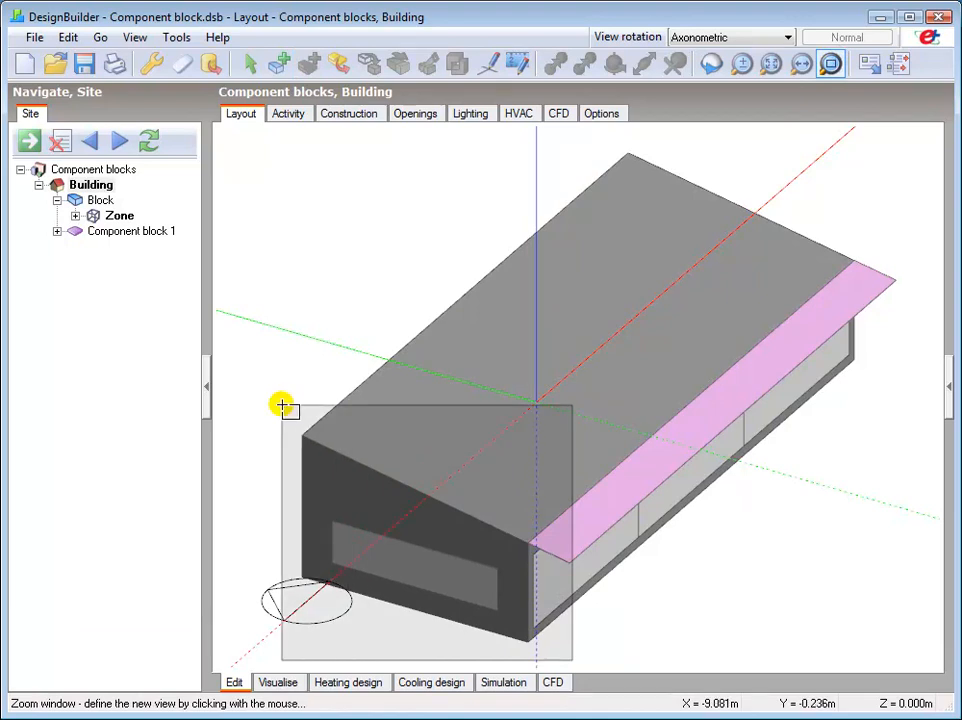
left_click(283, 407)
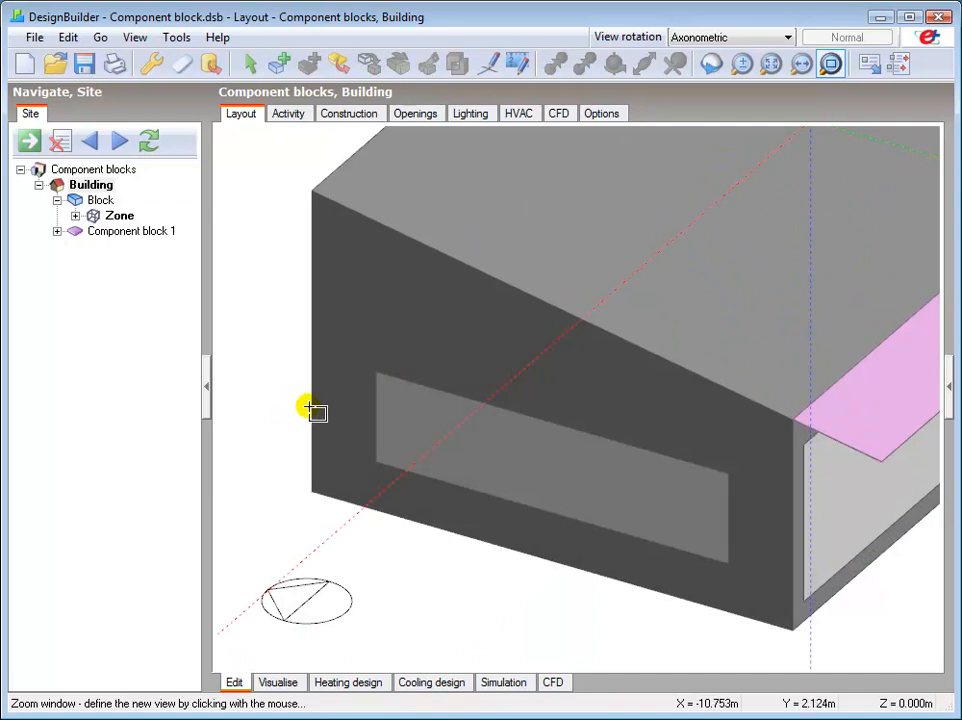
right_click(312, 402)
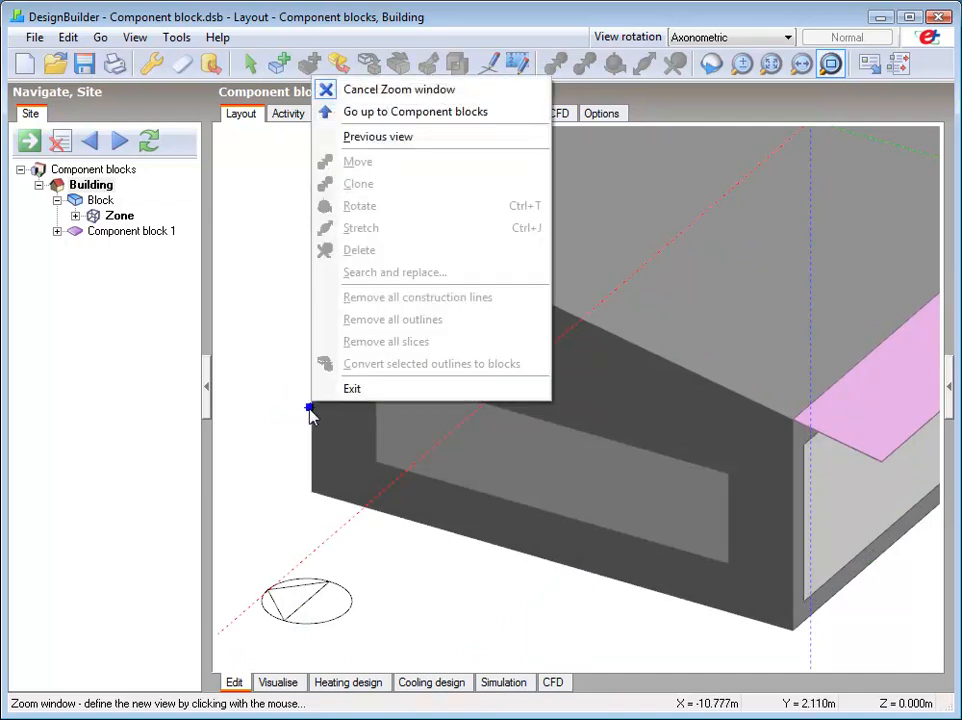
left_click(397, 90)
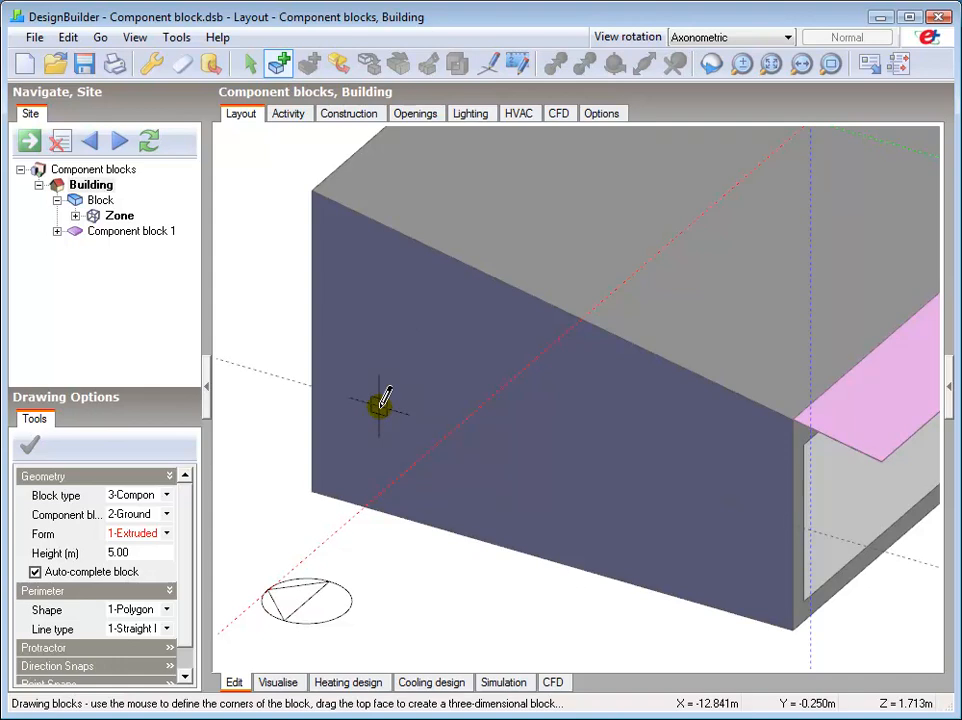
left_click(314, 489)
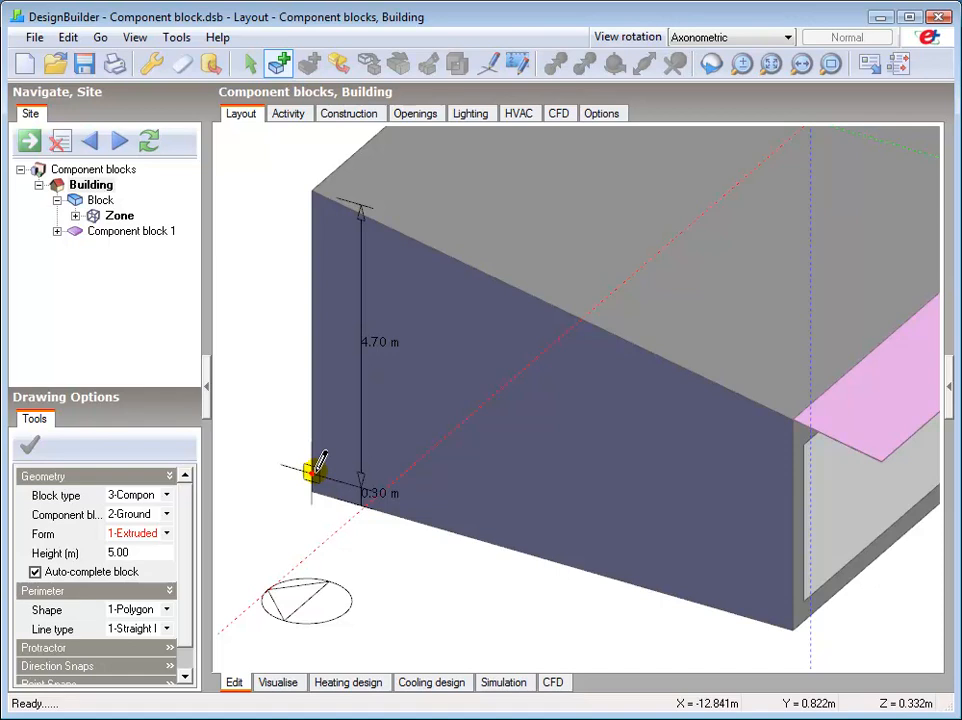
left_click(316, 470)
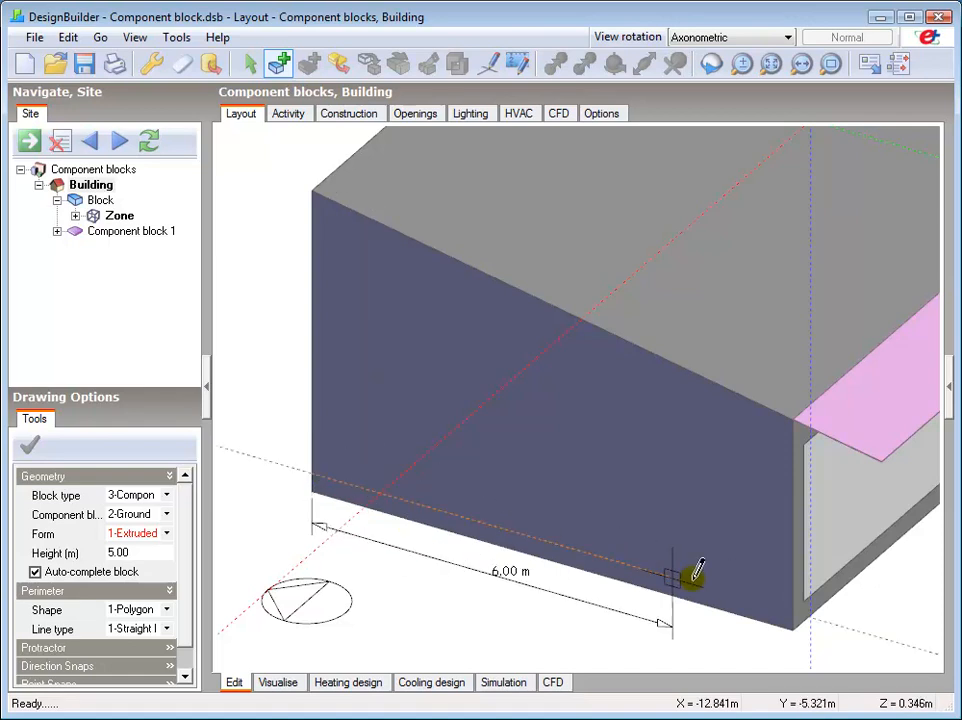
left_click(795, 622)
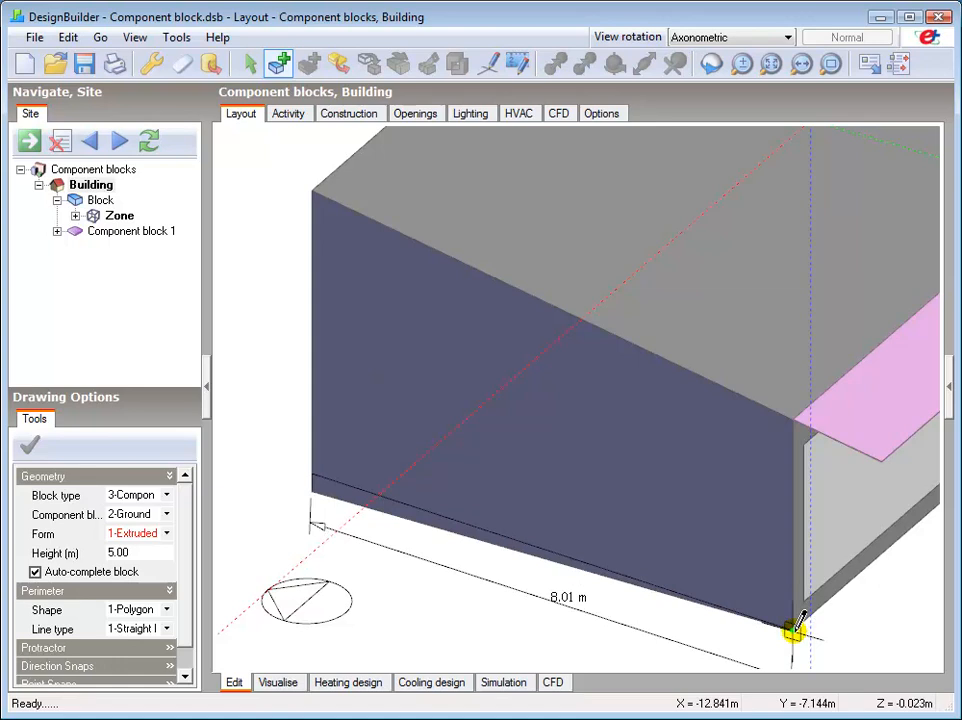
left_click(795, 631)
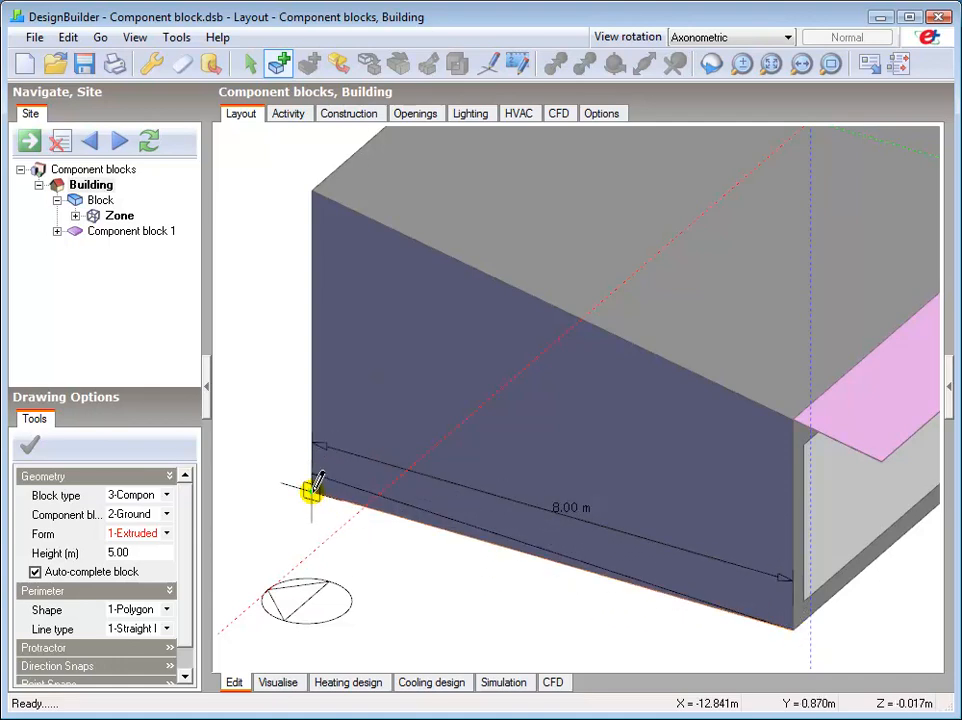
left_click(312, 488)
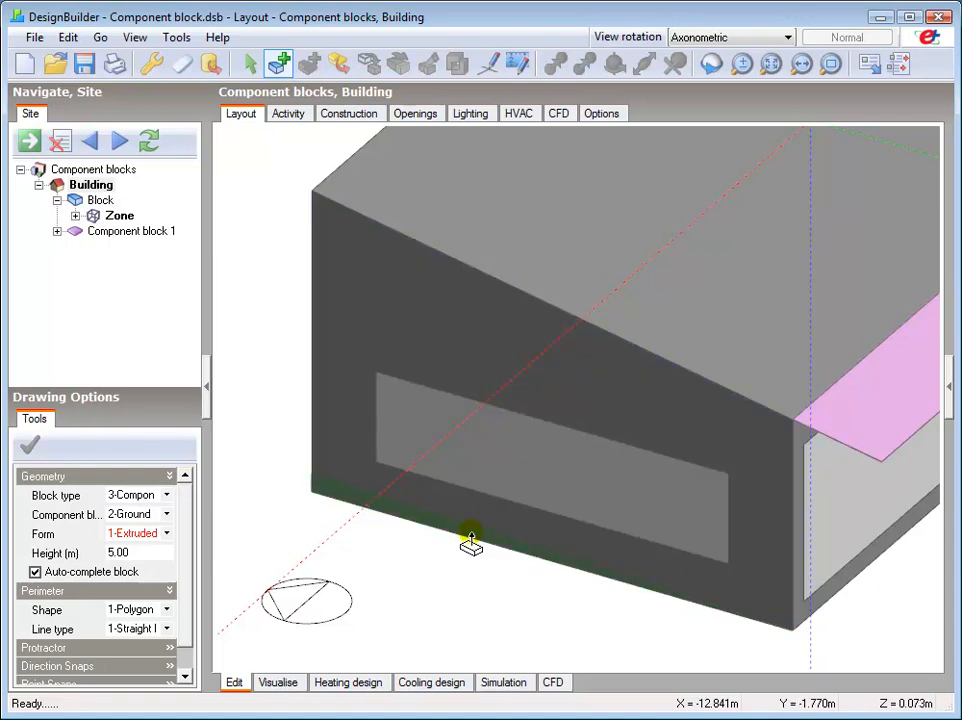
left_click(471, 540)
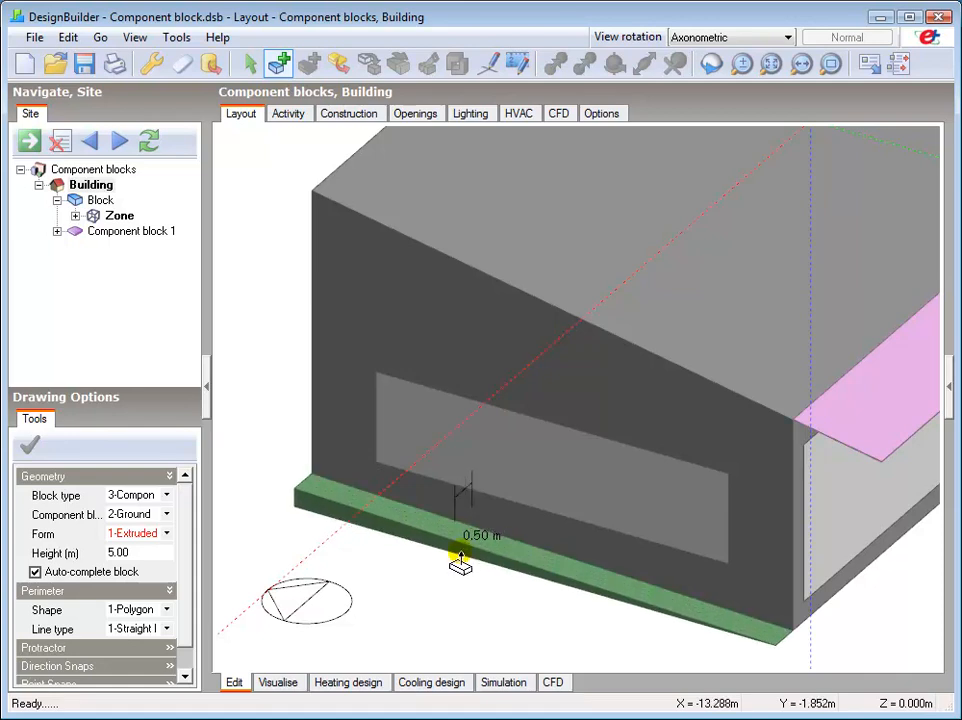
left_click(459, 556)
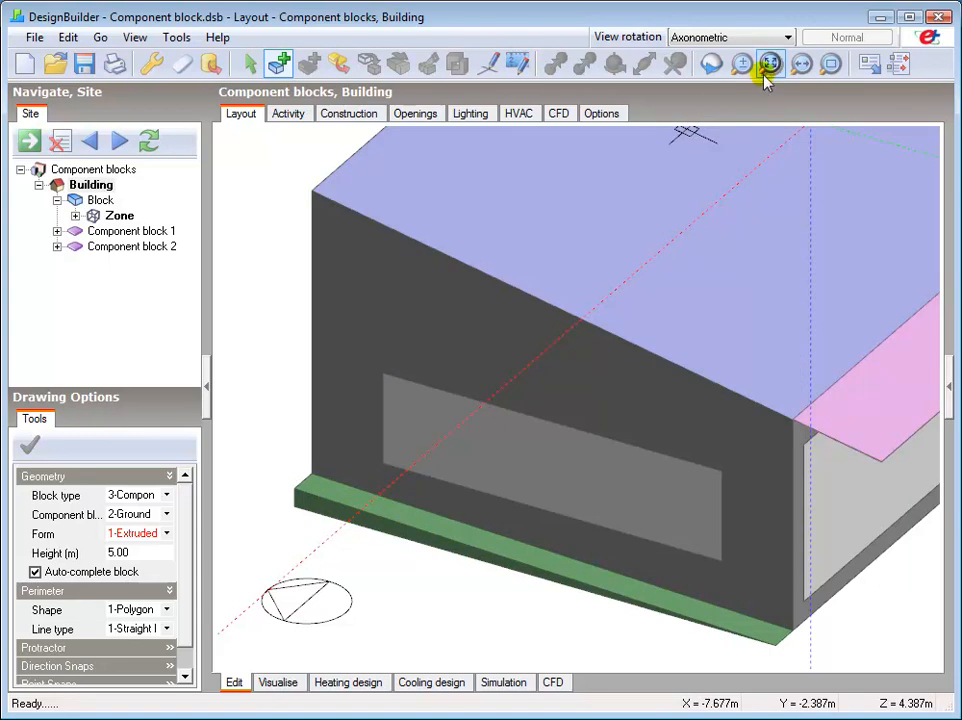
Draw a Rectangle-shaped Ground component block about 20 m long along the base of the long wall with three windows and extrude it outward.
left_click(769, 65)
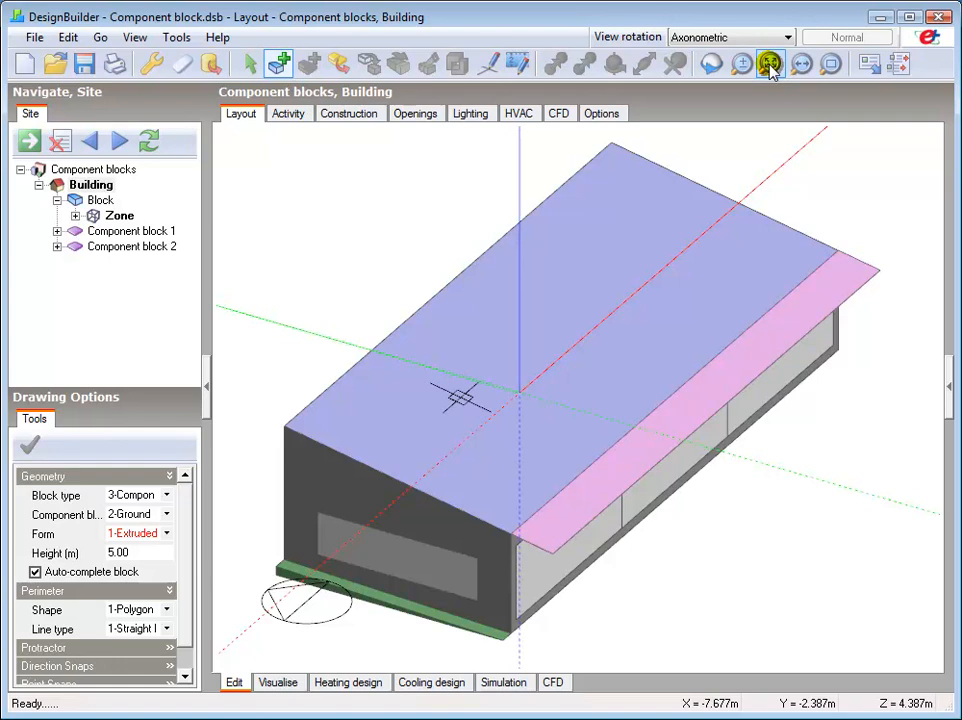
left_click(710, 63)
left_click_drag(347, 356, 738, 344)
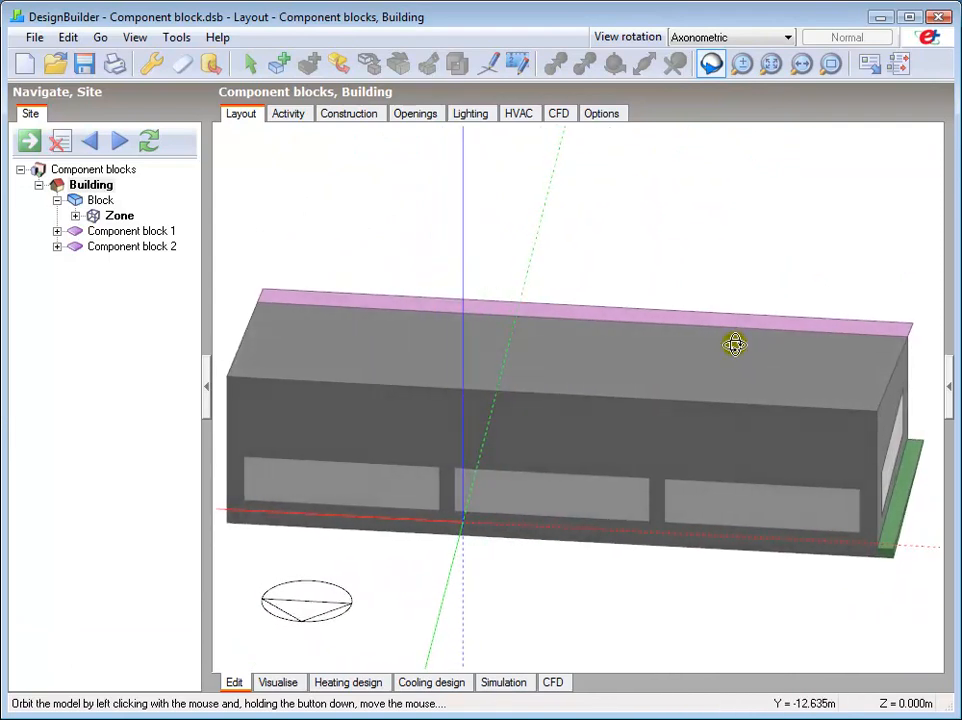
right_click(570, 398)
left_click(624, 410)
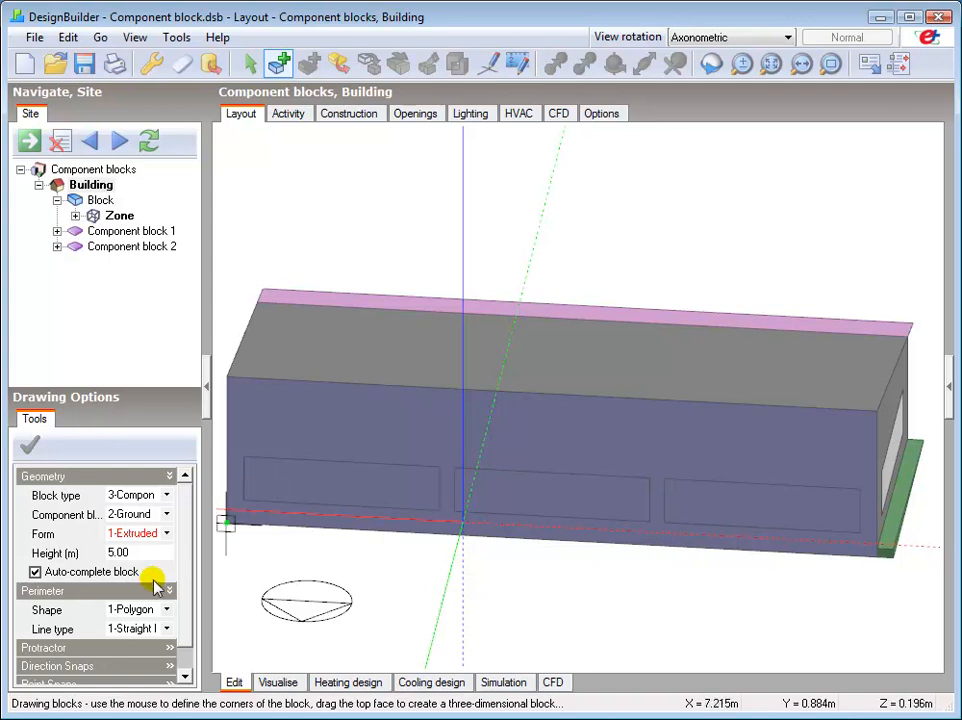
left_click(140, 609)
left_click(140, 641)
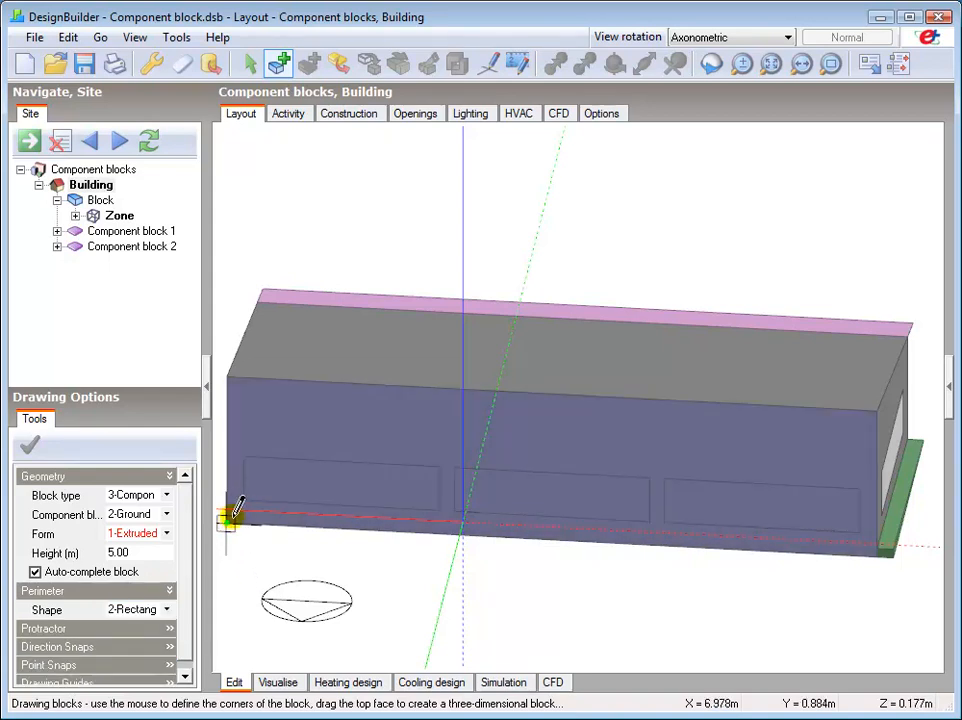
left_click(231, 511)
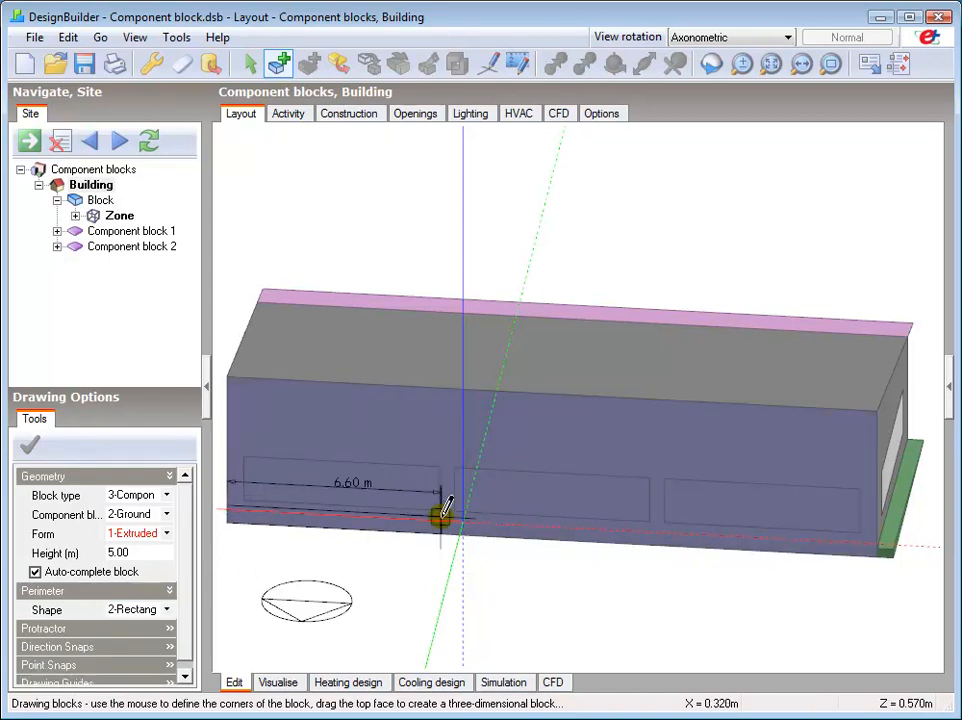
left_click(878, 543)
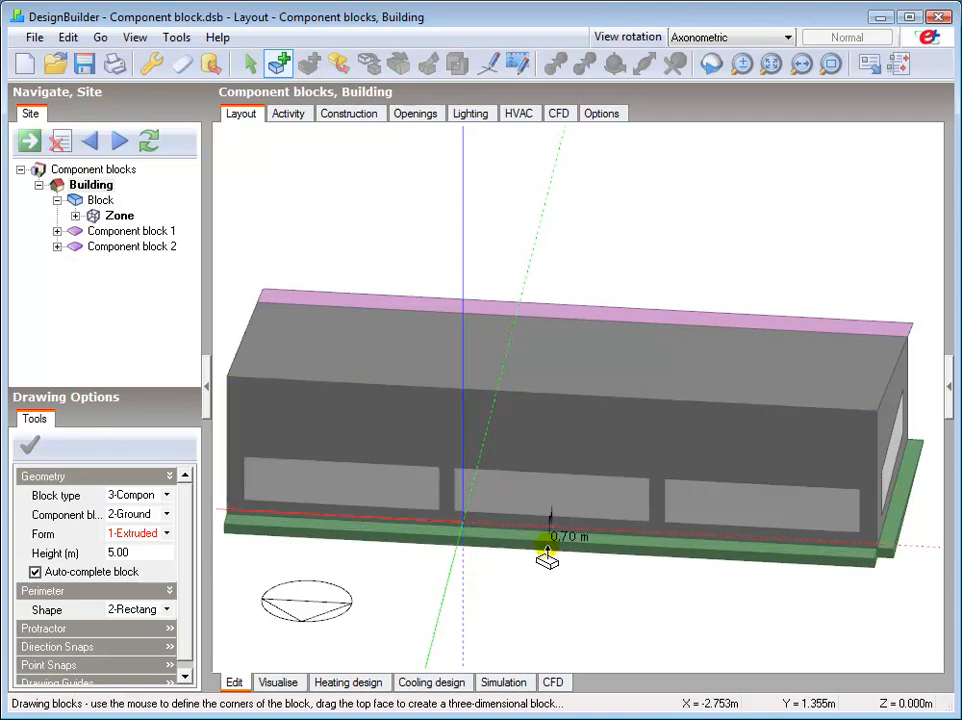
left_click(548, 542)
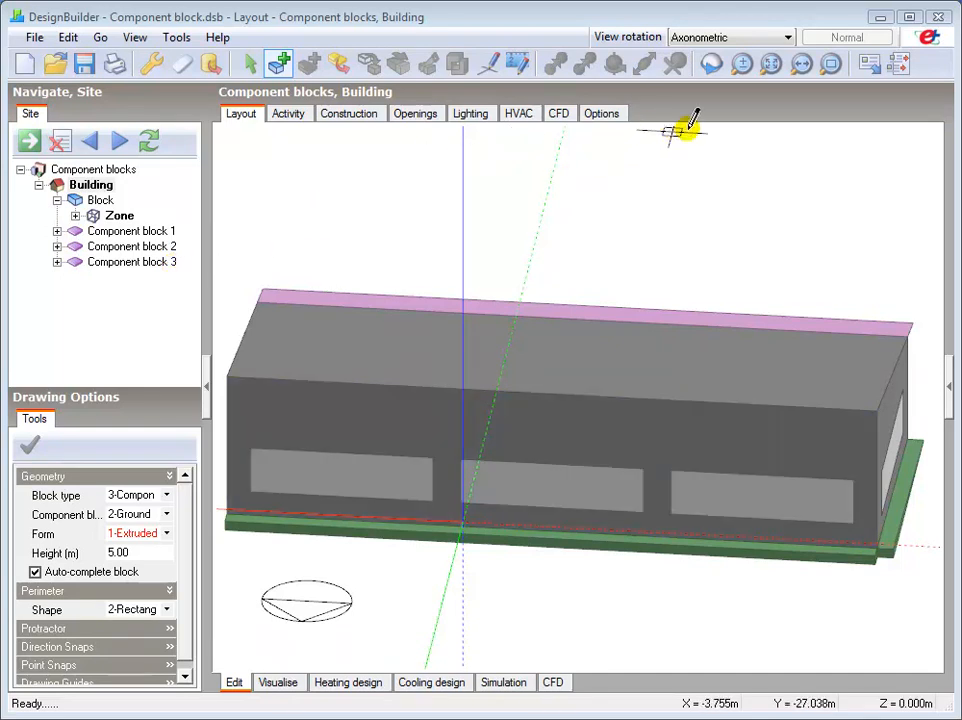
Start a new component block of type Adiabatic with a Polygon perimeter and straight lines, with the opposite gable wall in view.
left_click(709, 65)
left_click_drag(372, 420, 592, 427)
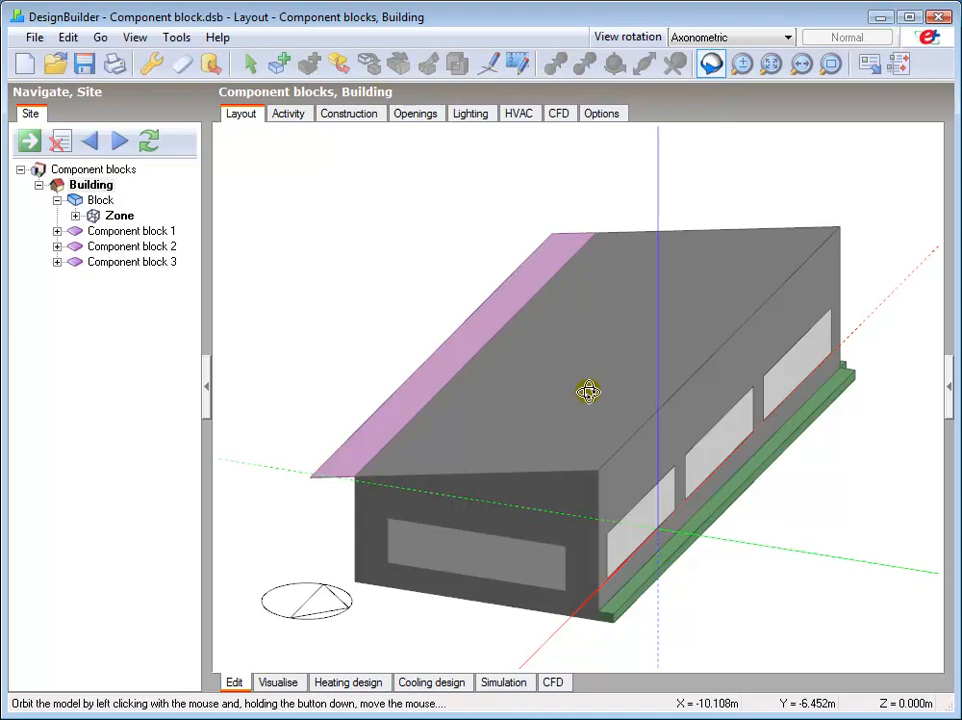
left_click(278, 68)
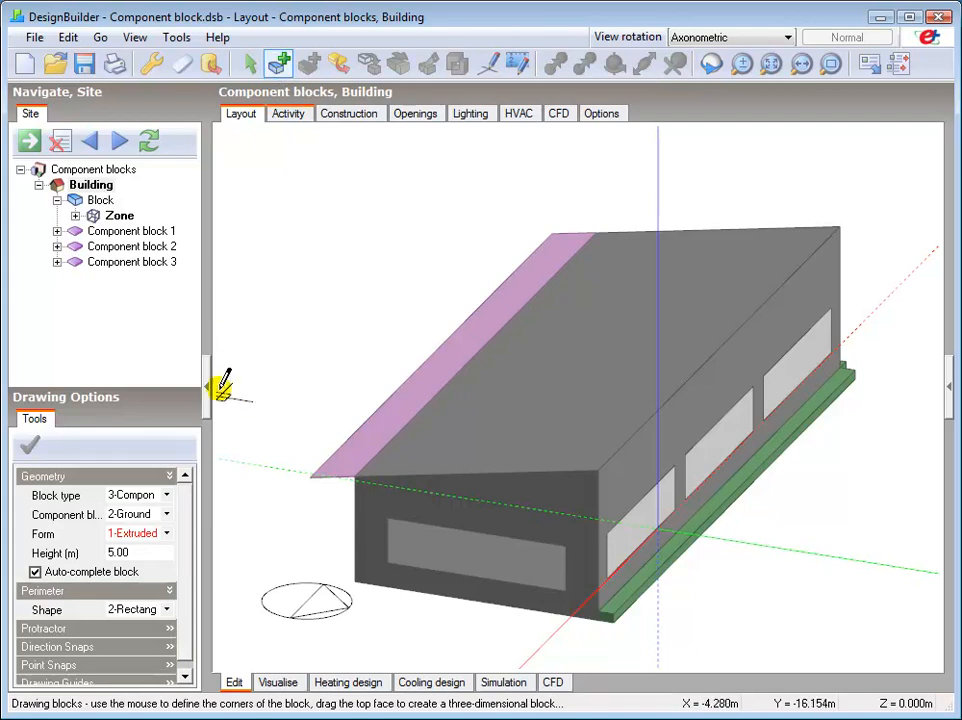
left_click(167, 514)
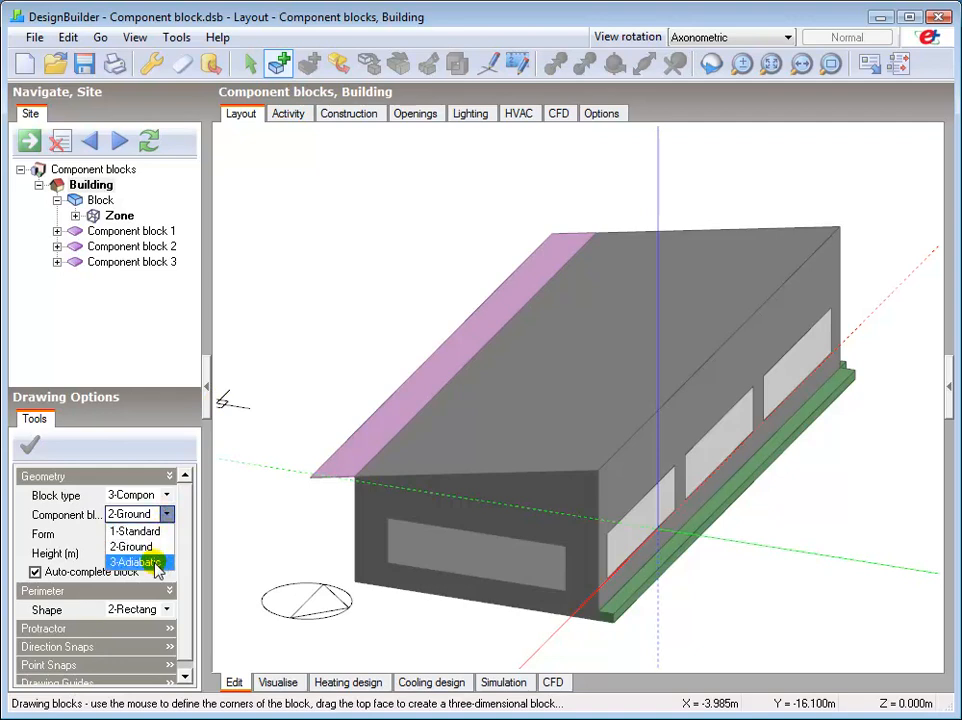
left_click(157, 563)
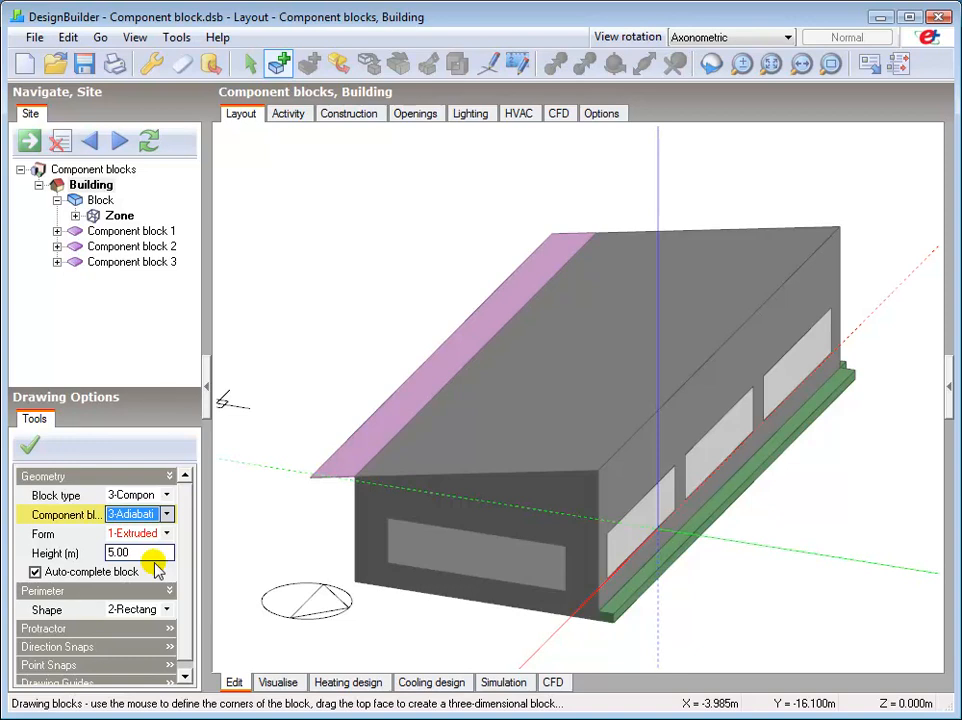
left_click(165, 609)
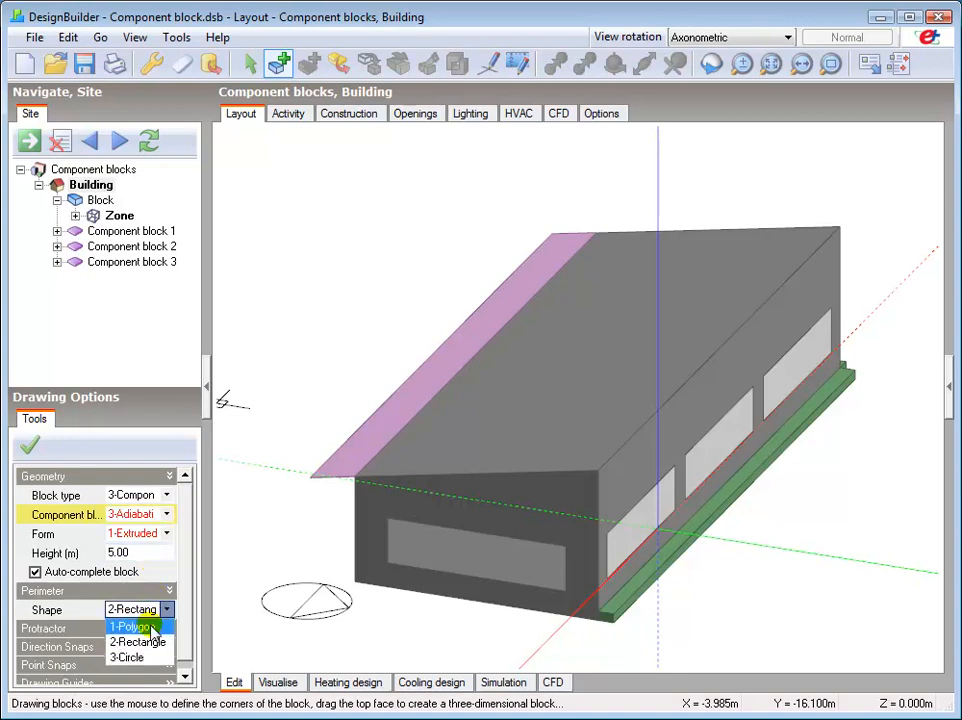
left_click(150, 627)
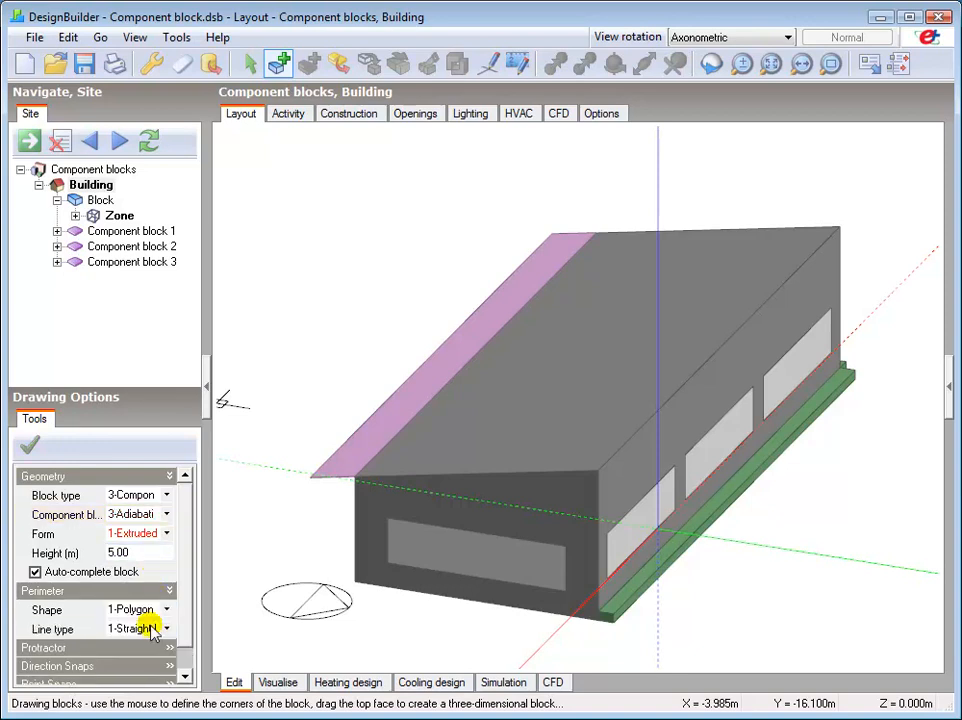
left_click(150, 628)
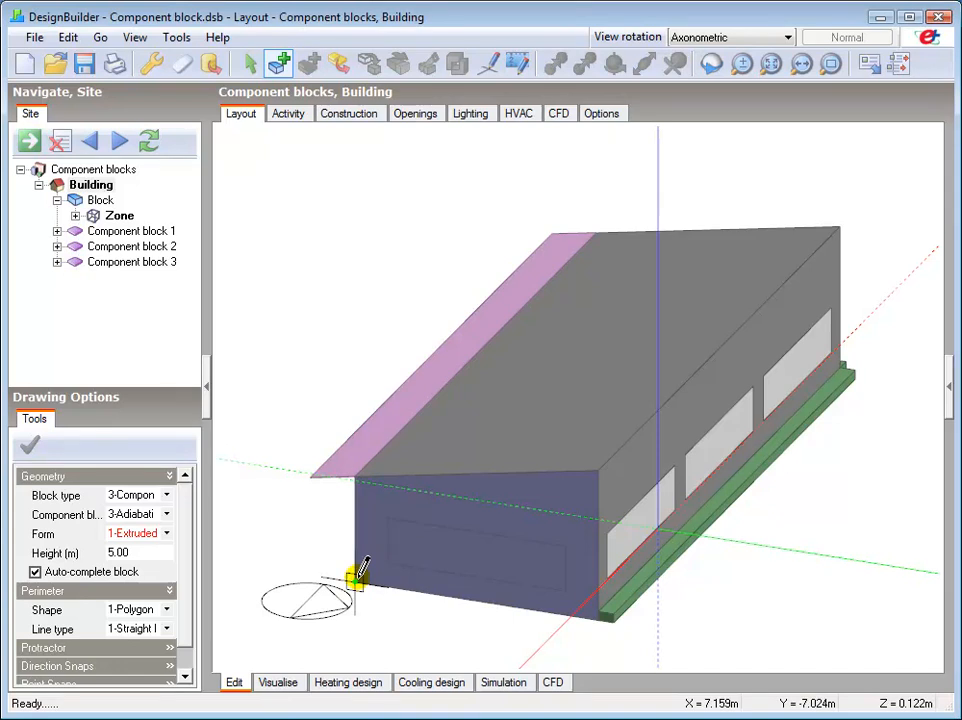
Trace the whole gable wall outline, extrude the Adiabatic block about 0.5 m outward, and finish drawing blocks.
left_click(356, 579)
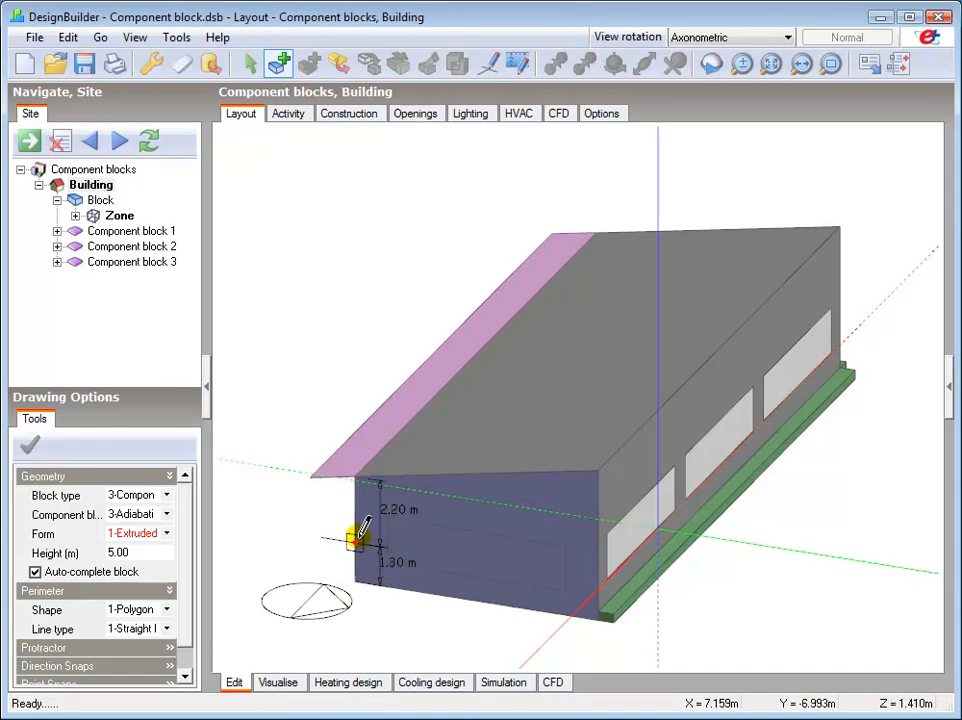
left_click(358, 474)
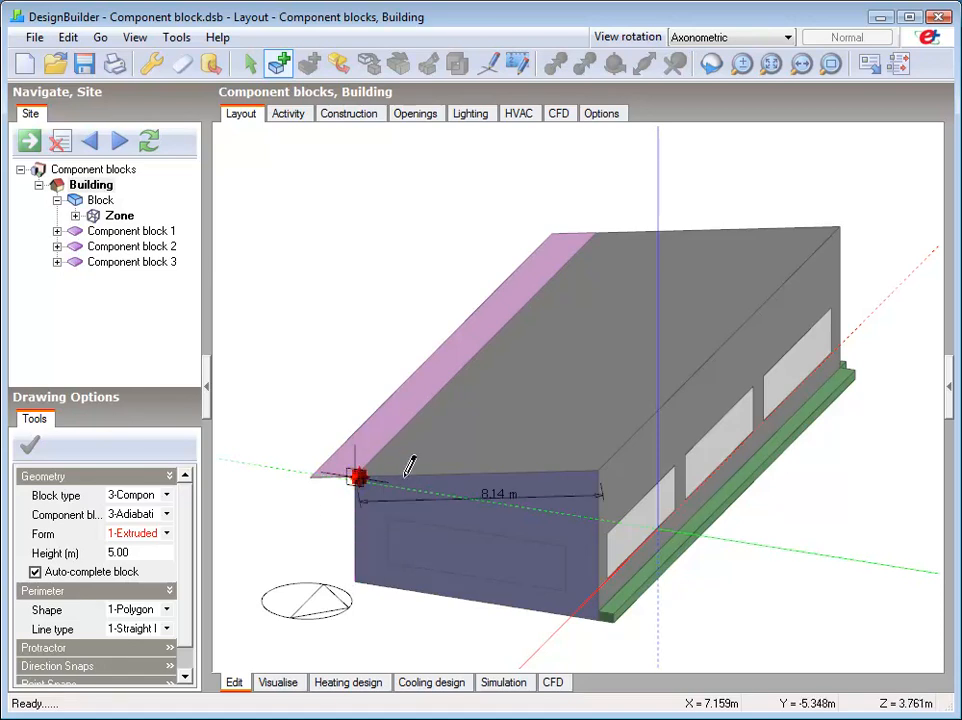
left_click(596, 469)
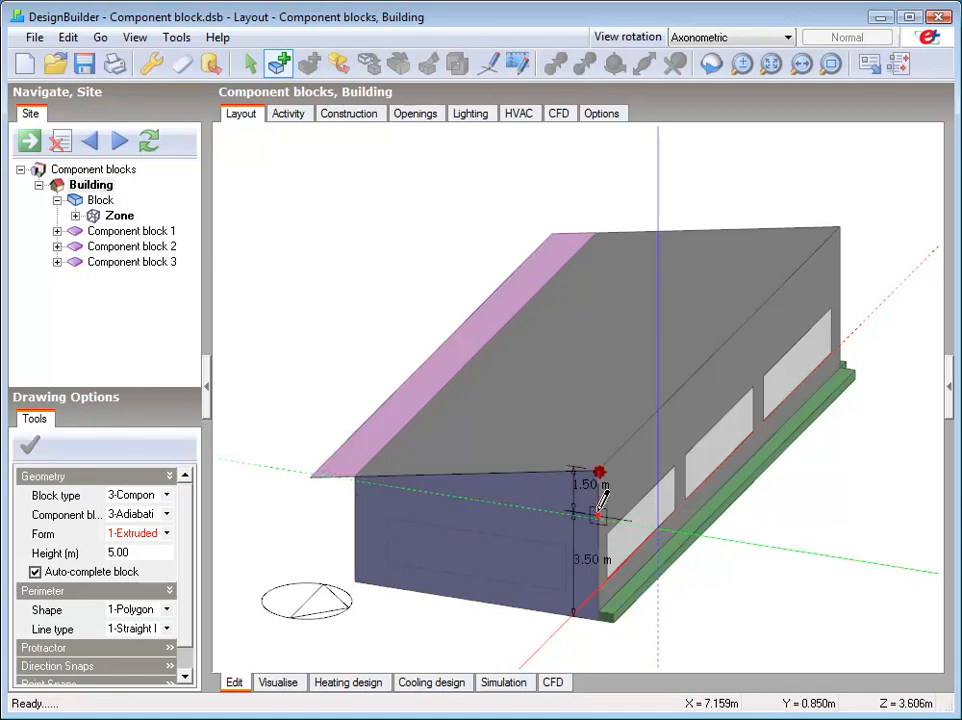
left_click(598, 617)
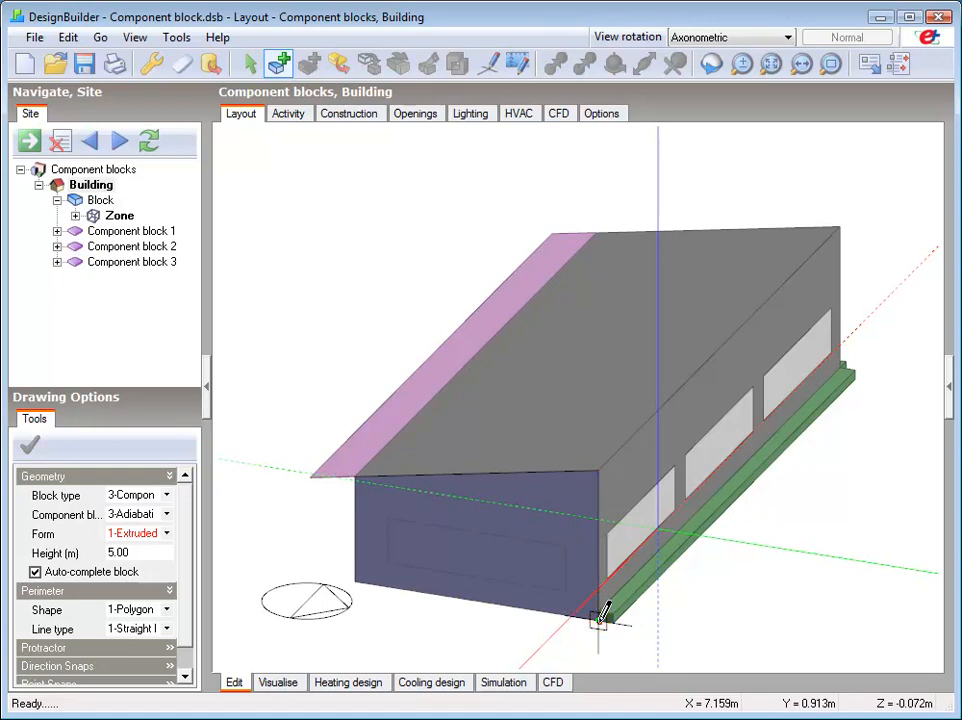
left_click(355, 579)
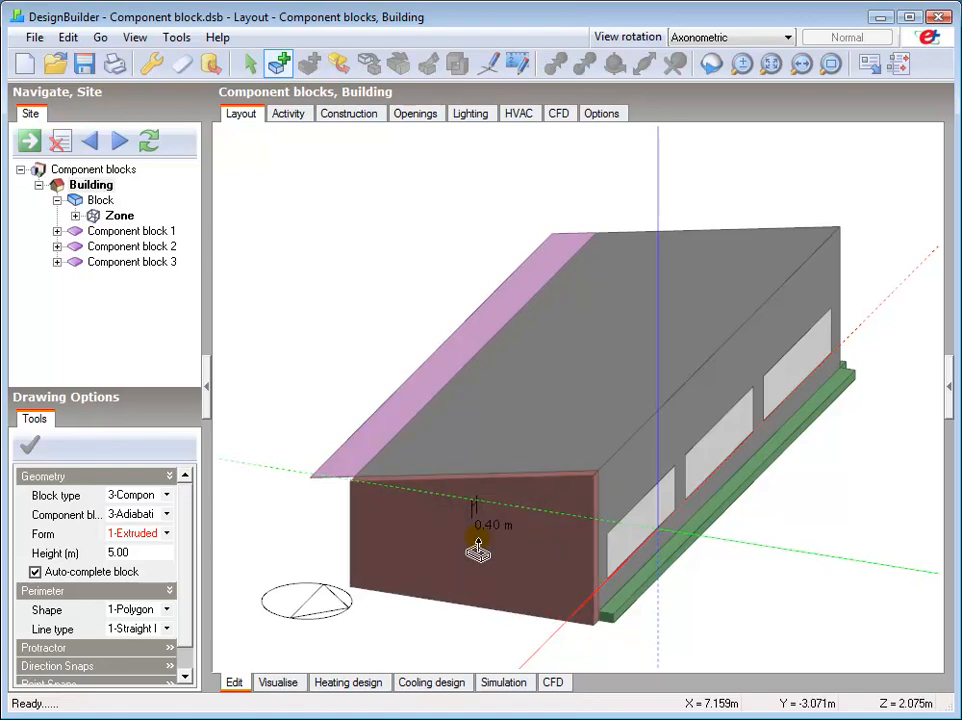
left_click(476, 535)
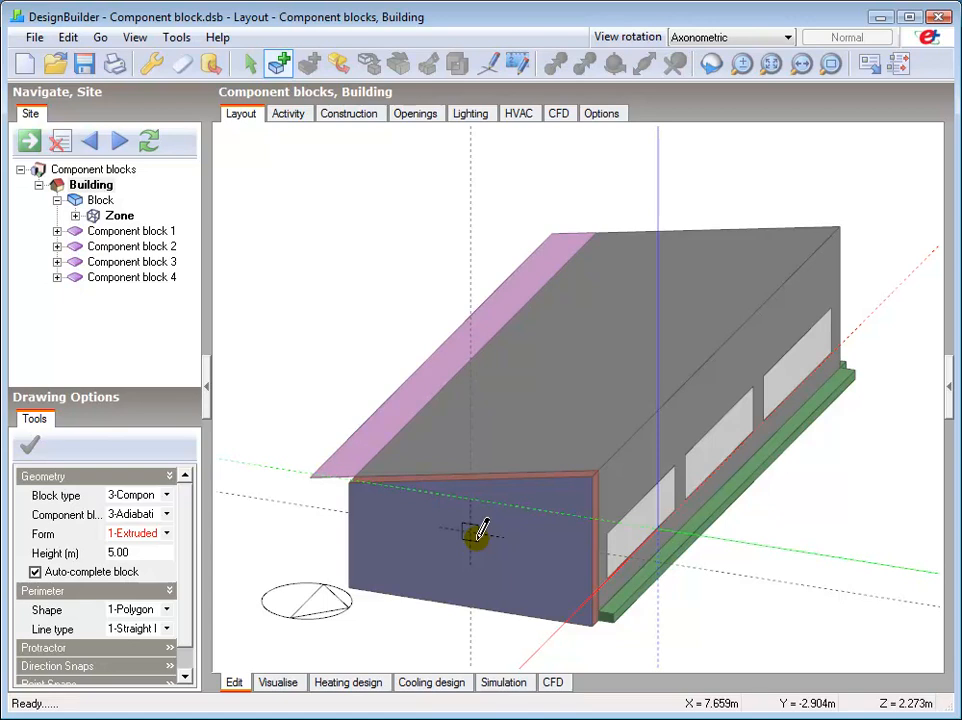
right_click(477, 534)
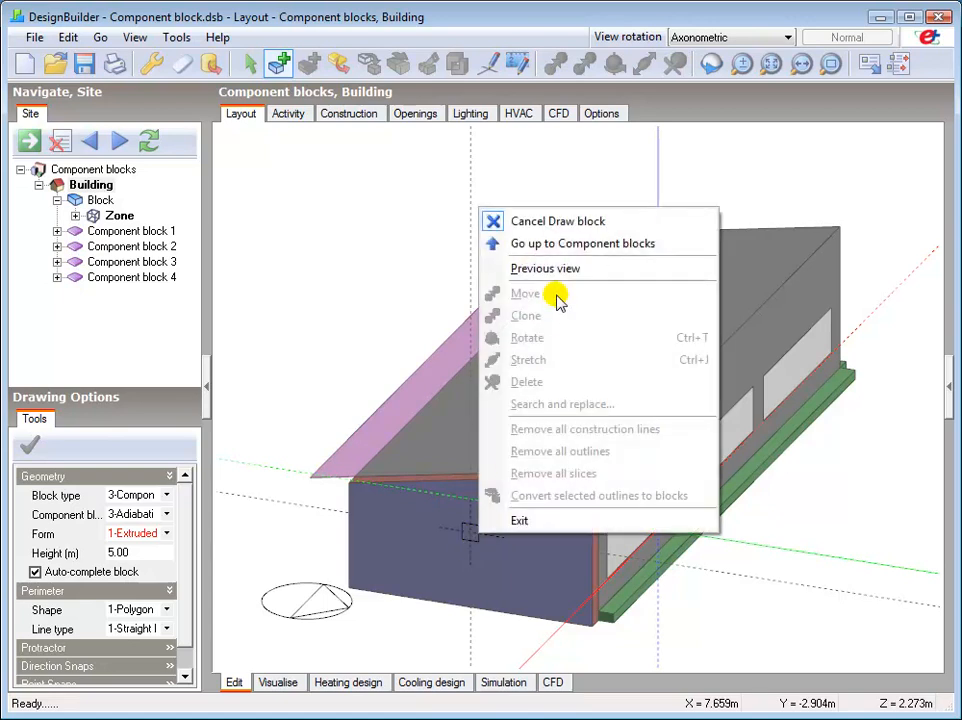
left_click(556, 222)
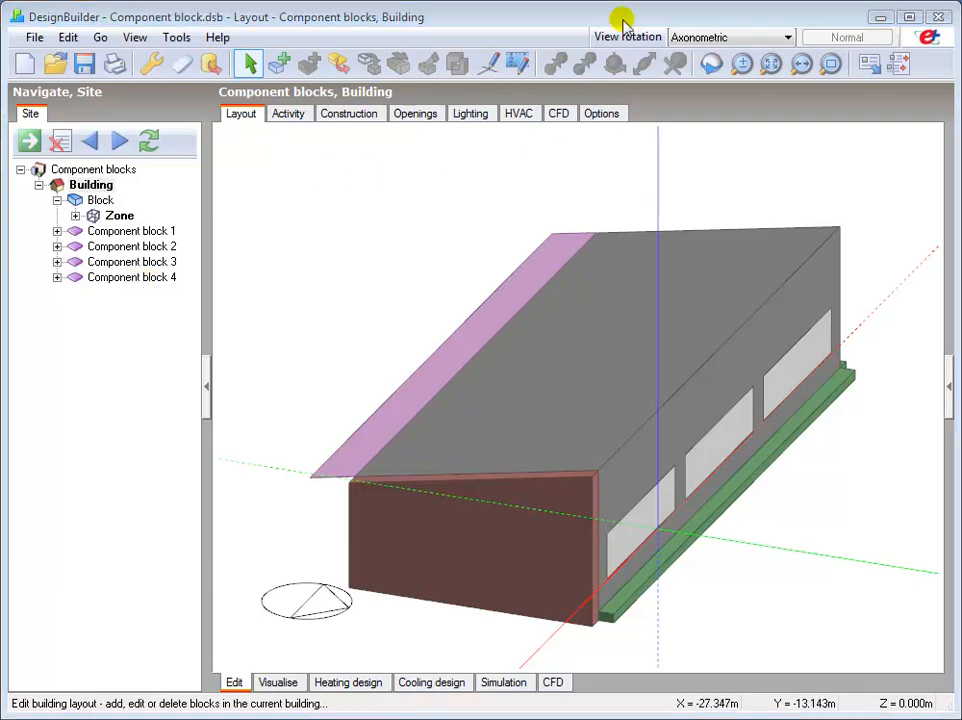
Open the zone in the axonometric view and examine its surface adjacencies, expanding the zone and its 0.0° wall with full surface names readable.
left_click(686, 37)
left_click(690, 118)
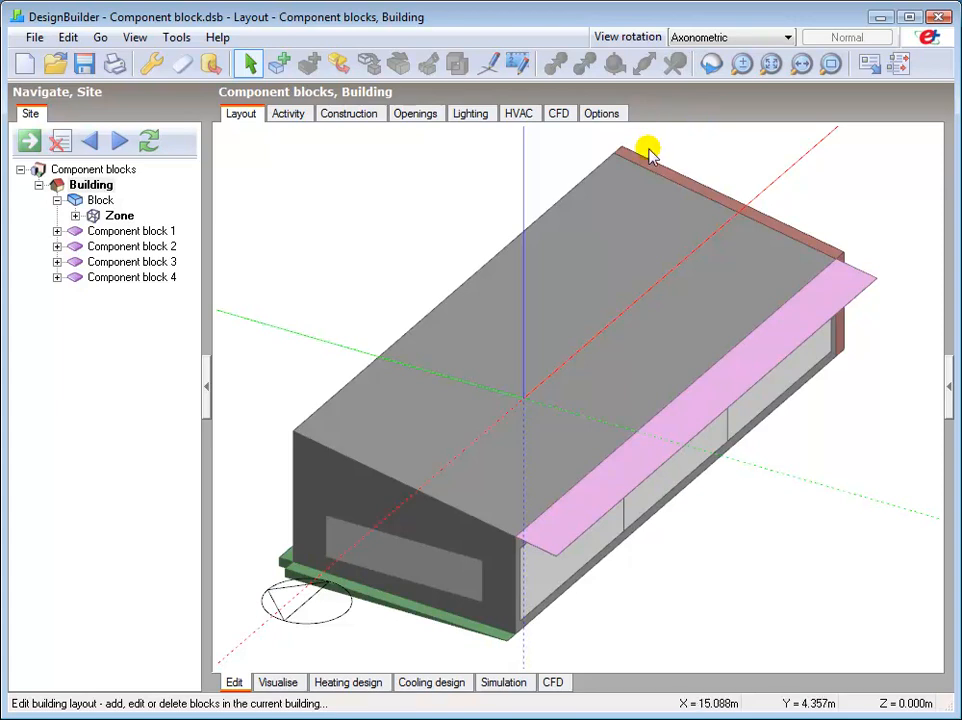
left_click(116, 217)
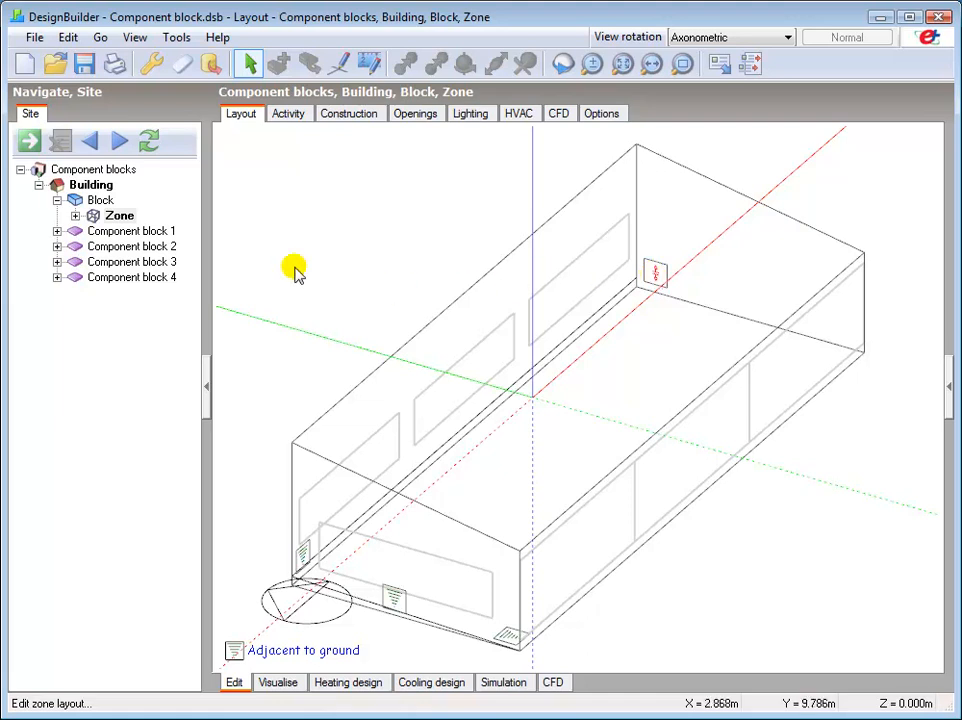
left_click(75, 216)
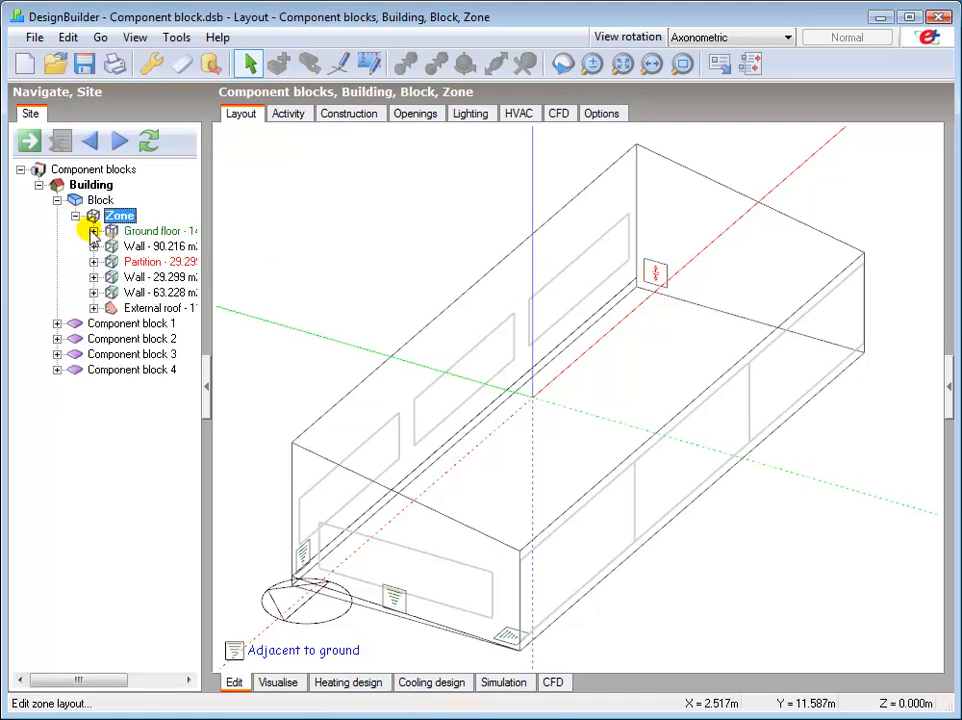
left_click(93, 247)
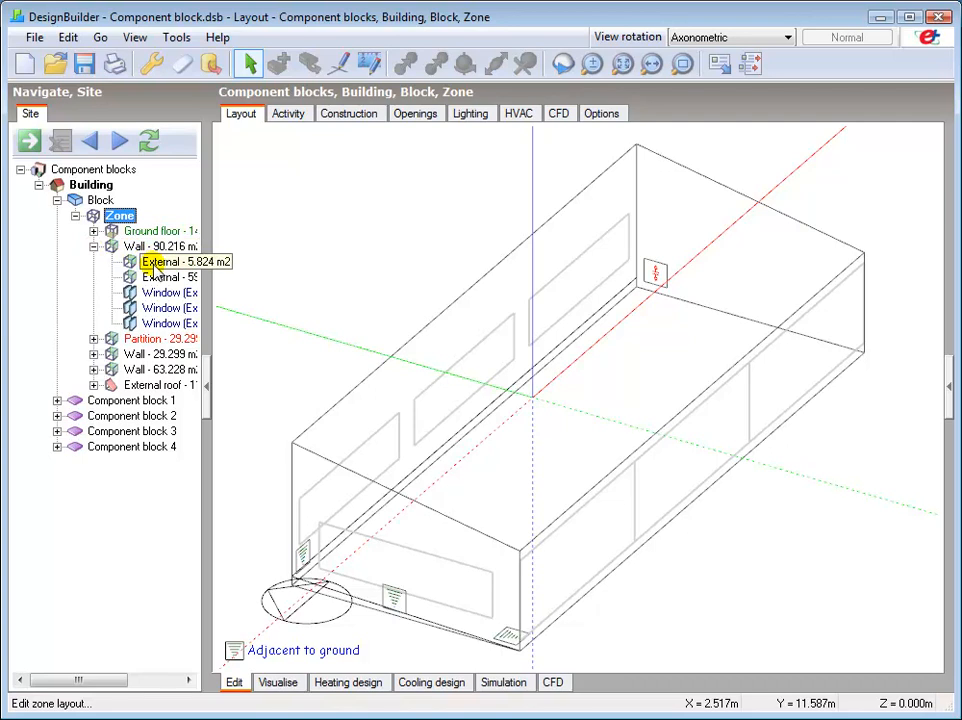
left_click_drag(208, 311, 257, 313)
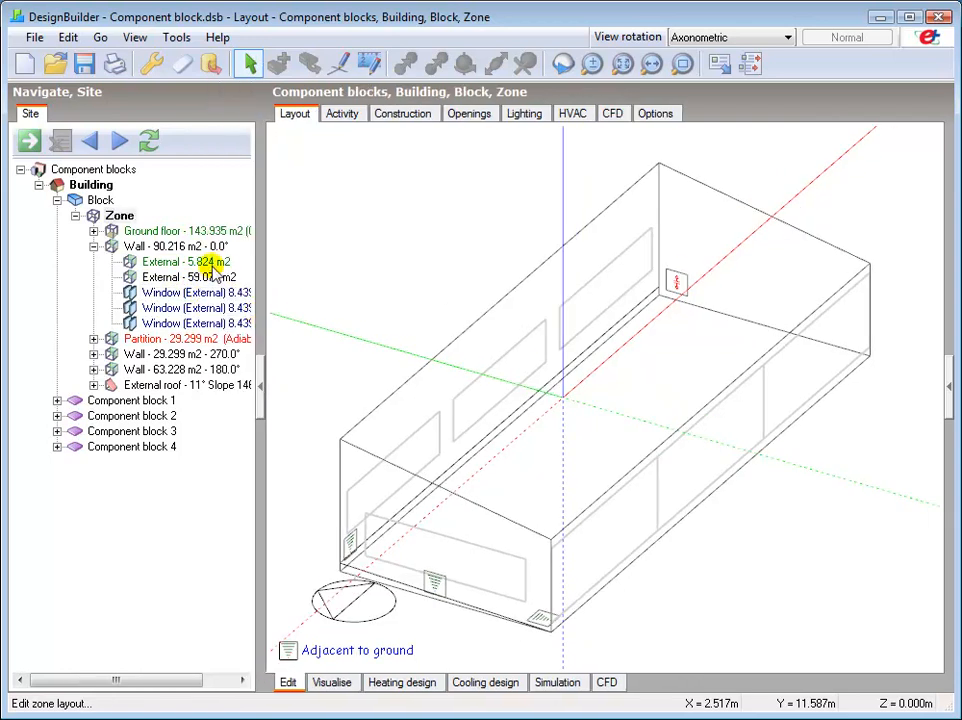